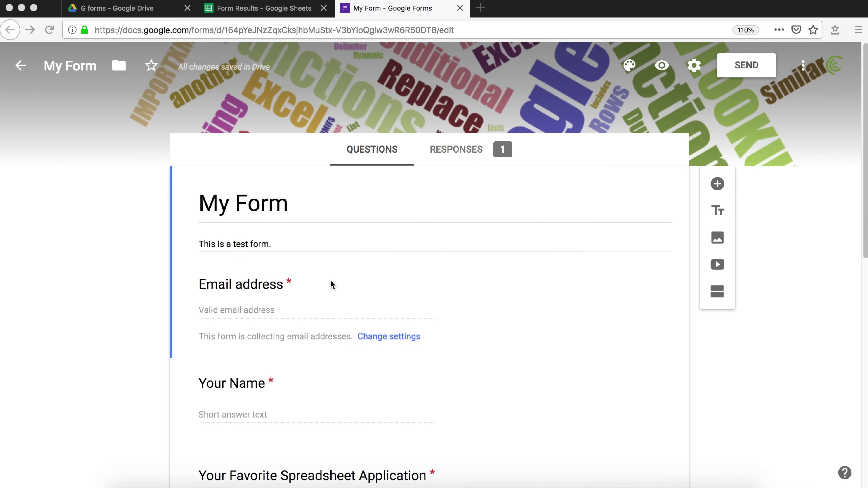
Submit the preview with Your Name empty to see the 'This is a required question' errors.
{"action": "scroll", "coordinate": [275, 234], "scroll_direction": "down", "scroll_amount": 3}
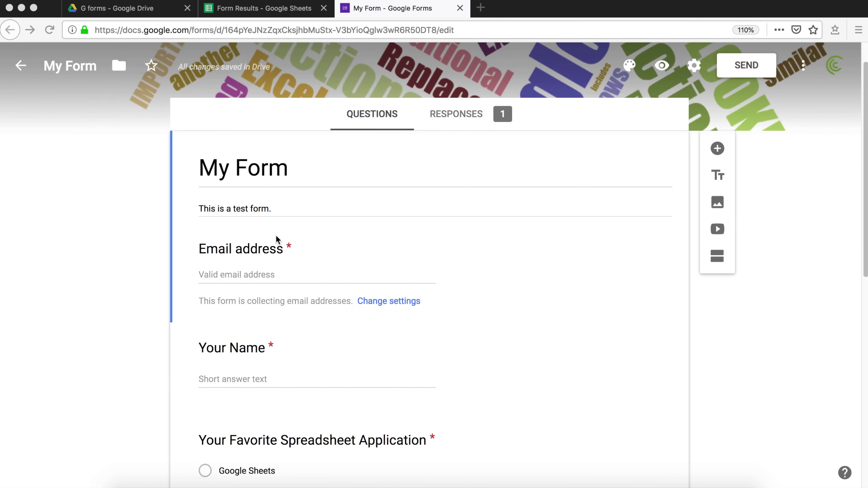
{"action": "scroll", "coordinate": [270, 232], "scroll_direction": "down", "scroll_amount": 2}
{"action": "scroll", "coordinate": [267, 229], "scroll_direction": "up", "scroll_amount": 3}
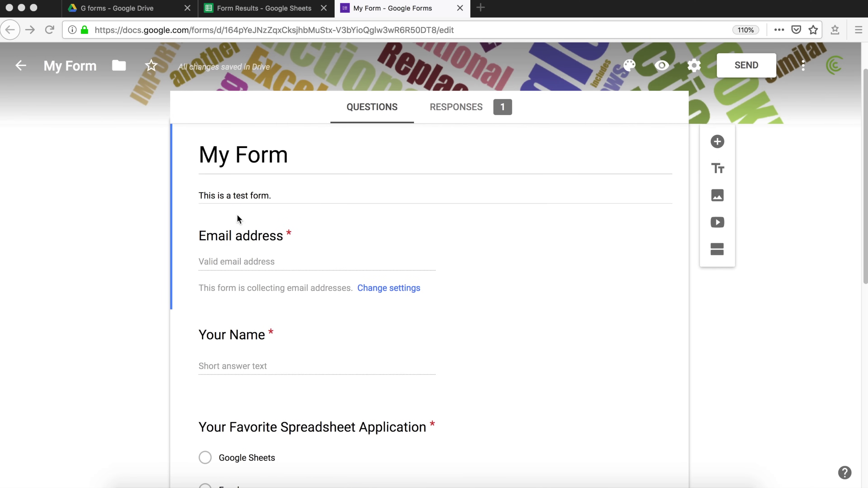
{"action": "scroll", "coordinate": [240, 242], "scroll_direction": "down", "scroll_amount": 4}
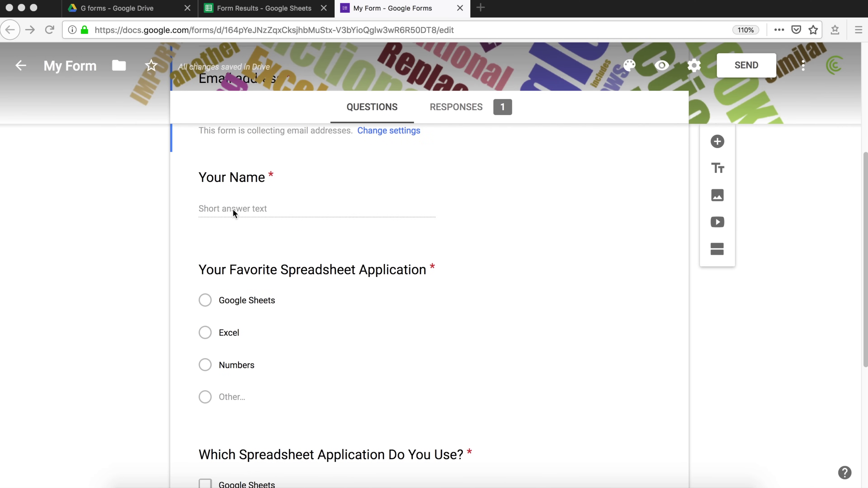
{"action": "scroll", "coordinate": [309, 209], "scroll_direction": "up", "scroll_amount": 3}
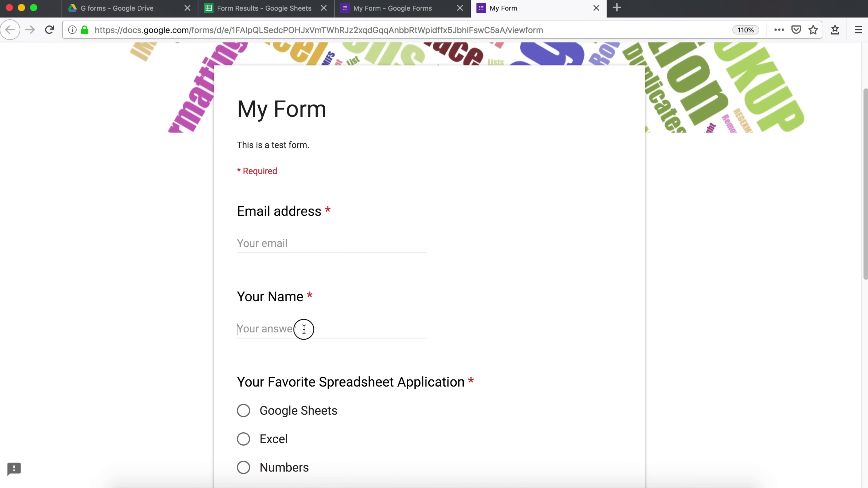
{"action": "left_click", "coordinate": [304, 329]}
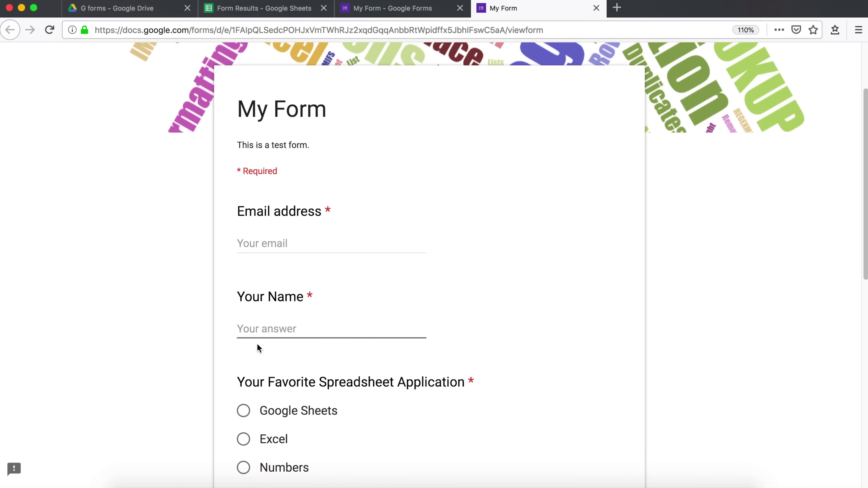
{"action": "scroll", "coordinate": [201, 301], "scroll_direction": "down", "scroll_amount": 12}
{"action": "left_click", "coordinate": [281, 334]}
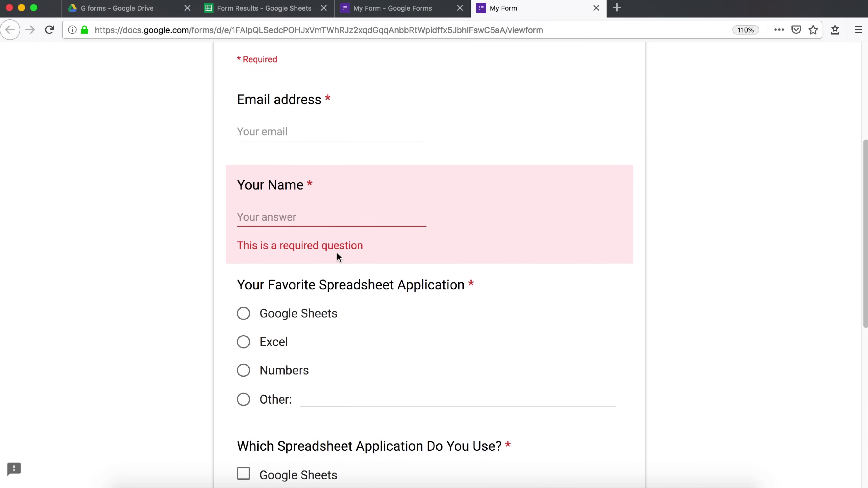
Enter 'r' as Your Name, resubmit, then clear it and return to the form editor.
{"action": "scroll", "coordinate": [337, 252], "scroll_direction": "up", "scroll_amount": 1}
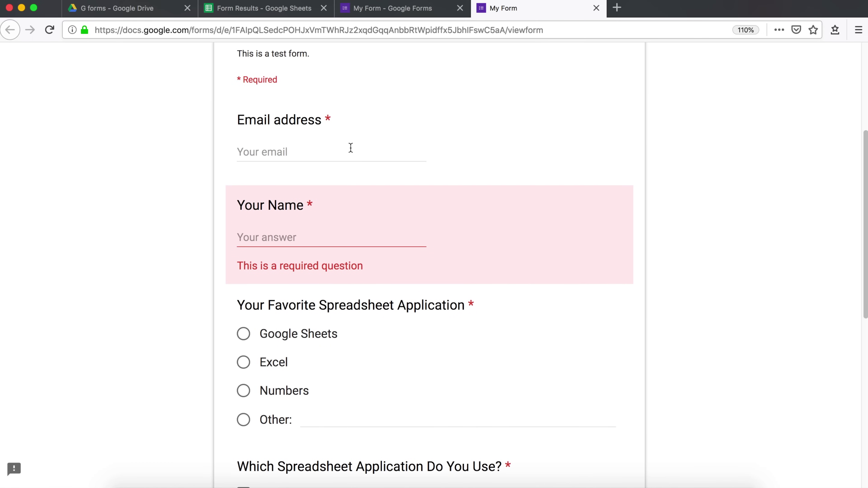
{"action": "left_click", "coordinate": [285, 238]}
{"action": "type", "text": "r"}
{"action": "scroll", "coordinate": [151, 352], "scroll_direction": "down", "scroll_amount": 10}
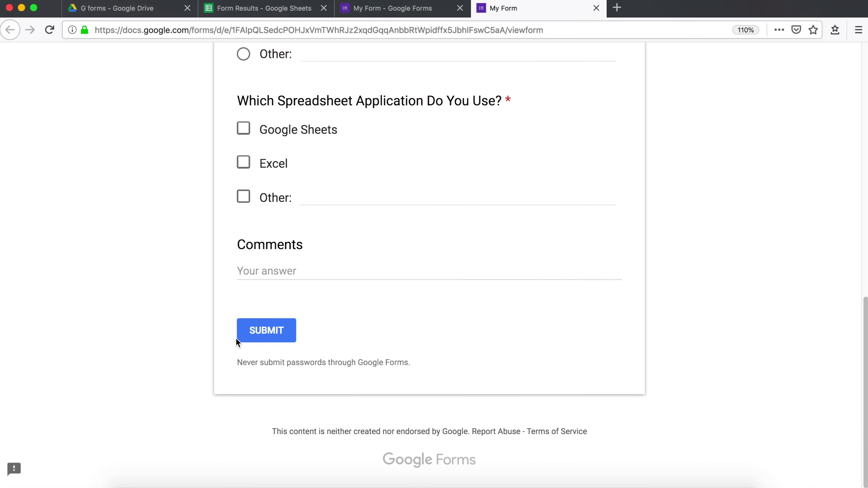
{"action": "left_click", "coordinate": [270, 330]}
{"action": "scroll", "coordinate": [145, 280], "scroll_direction": "up", "scroll_amount": 5}
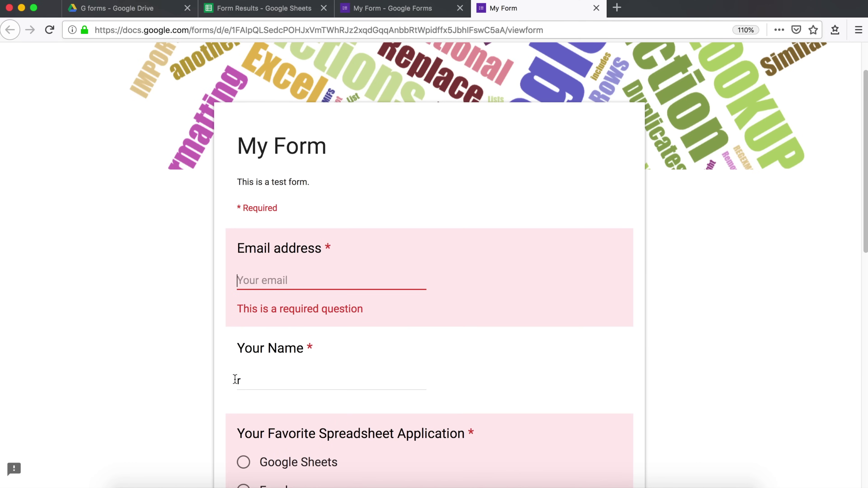
{"action": "left_click", "coordinate": [245, 384]}
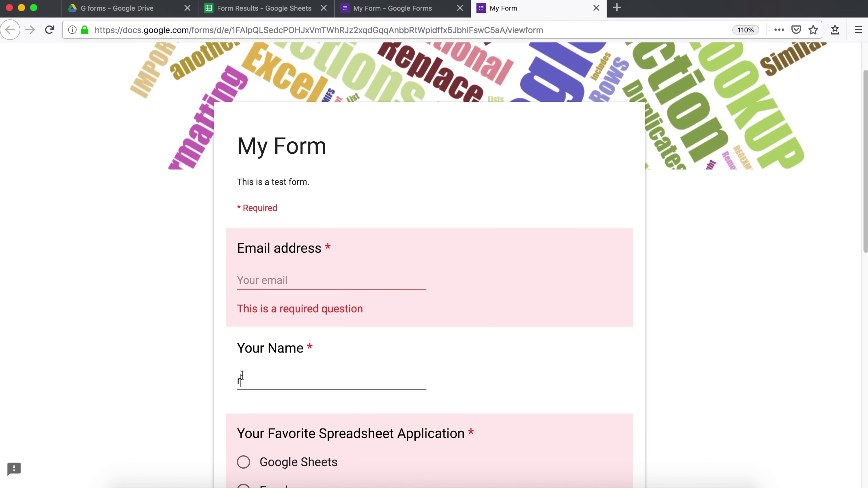
{"action": "key", "text": "BackSpace"}
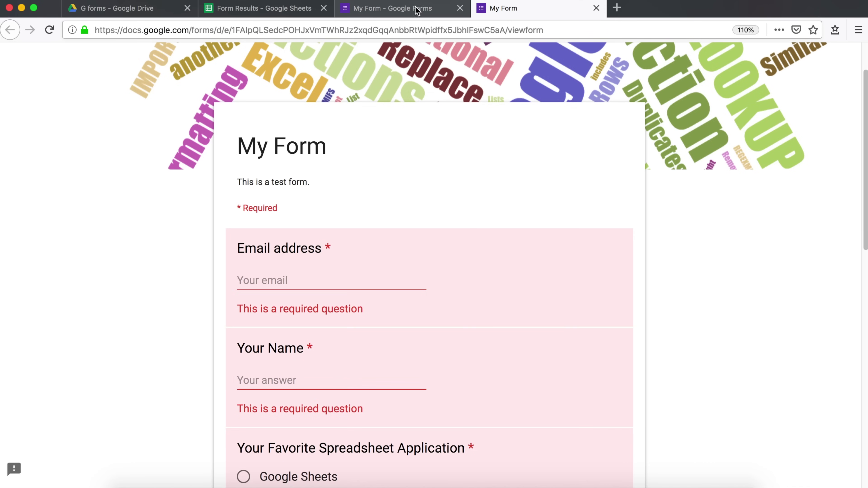
{"action": "left_click", "coordinate": [411, 13]}
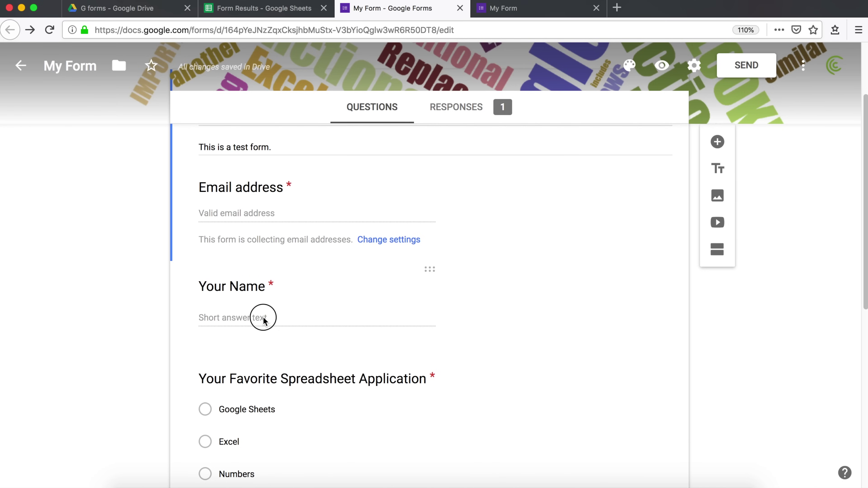
Add Length validation to Your Name requiring a minimum character count of 3.
{"action": "scroll", "coordinate": [342, 284], "scroll_direction": "down", "scroll_amount": 2}
{"action": "left_click", "coordinate": [393, 270]}
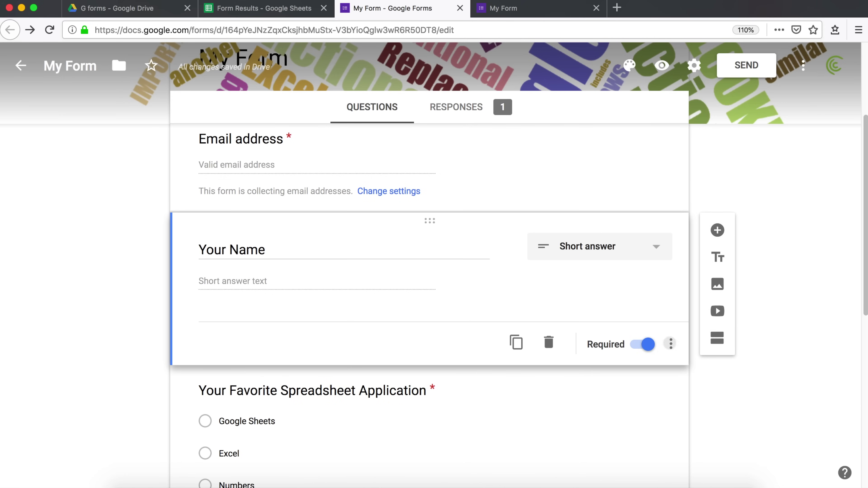
{"action": "left_click", "coordinate": [670, 345]}
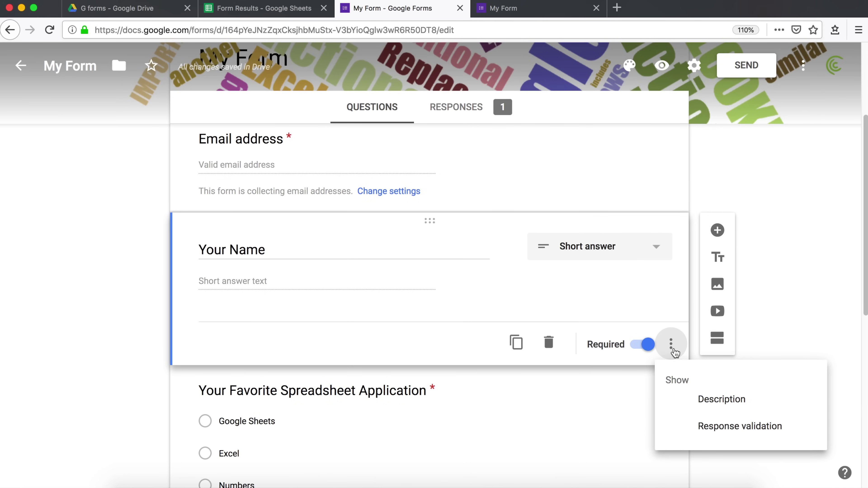
{"action": "left_click", "coordinate": [725, 433]}
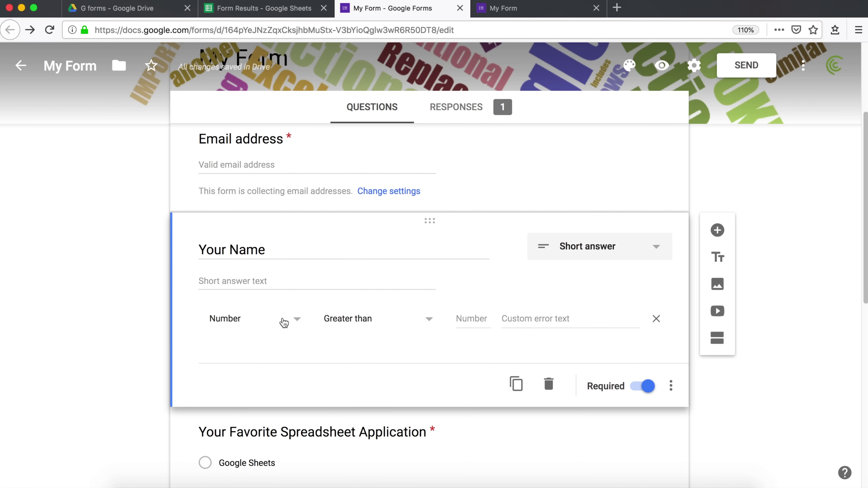
{"action": "left_click", "coordinate": [294, 326]}
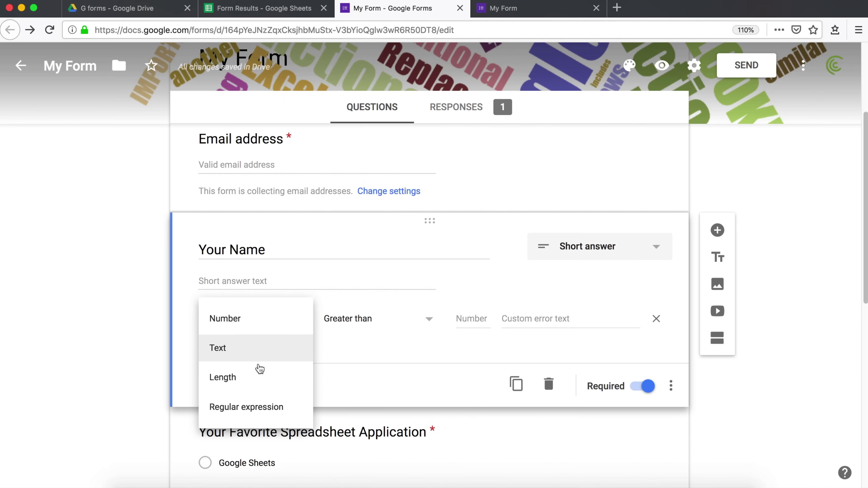
{"action": "left_click", "coordinate": [246, 381]}
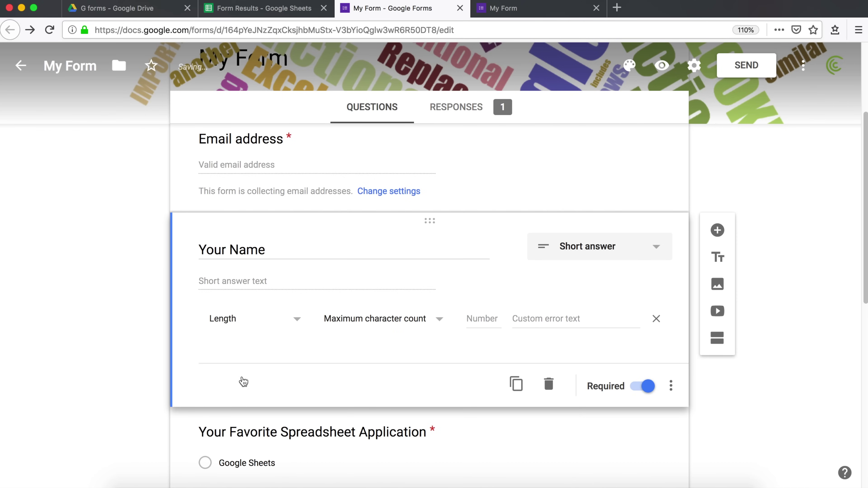
{"action": "left_click", "coordinate": [382, 318]}
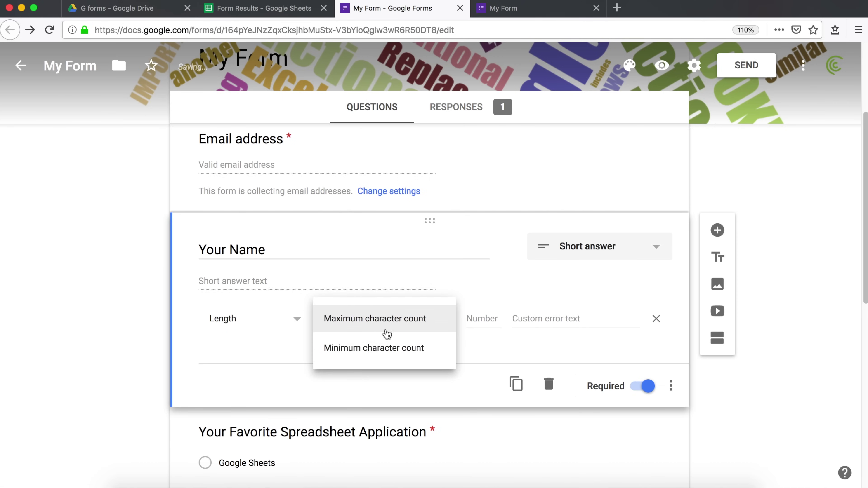
{"action": "left_click", "coordinate": [377, 354]}
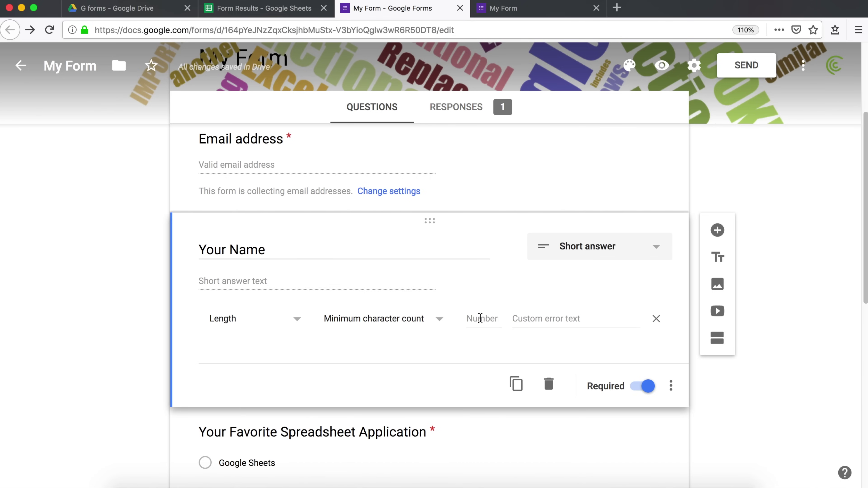
{"action": "type", "text": "3"}
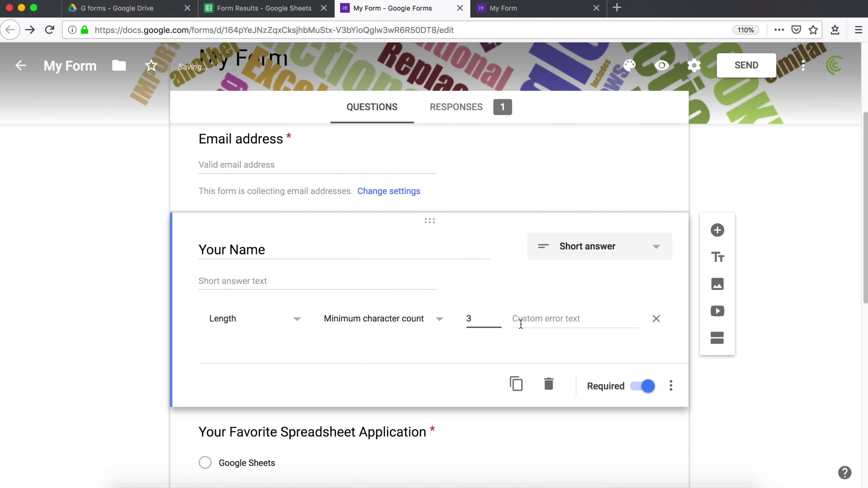
Set the validation error text to 'Please enter a valid name' and close the old preview tab.
{"action": "left_click", "coordinate": [531, 319]}
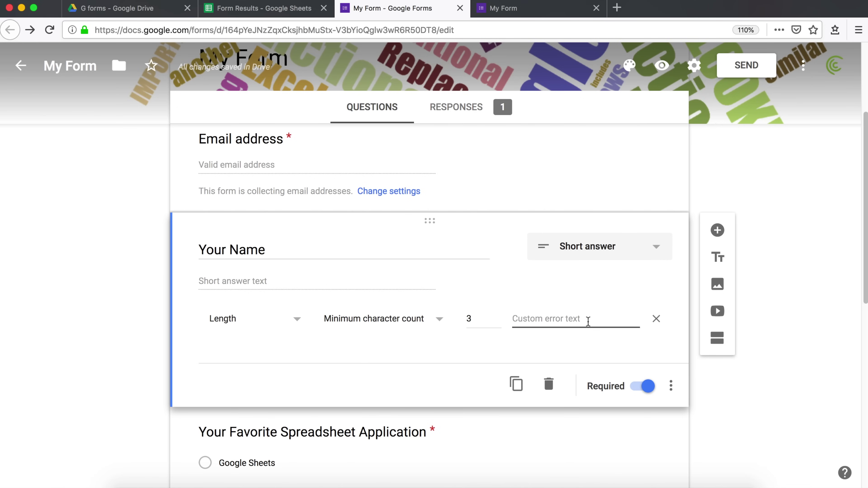
{"action": "type", "text": "Please enter "}
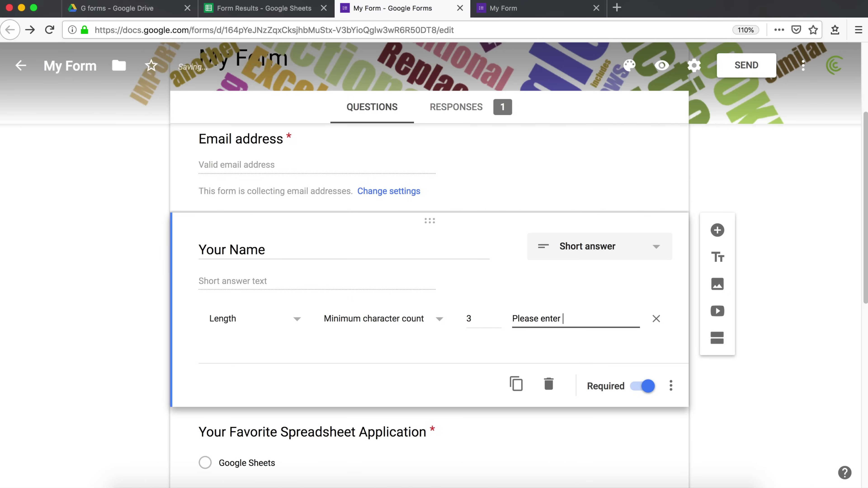
{"action": "type", "text": "a valid name"}
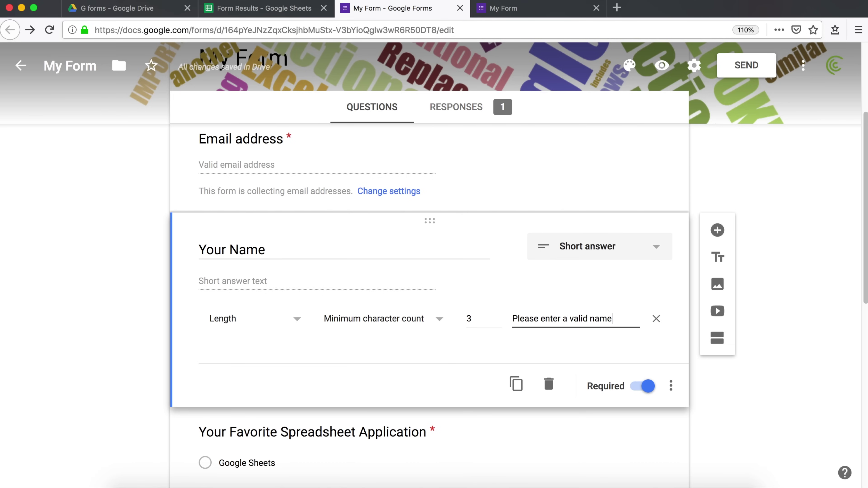
{"action": "left_click", "coordinate": [765, 395]}
{"action": "left_click", "coordinate": [596, 9]}
Open a fresh preview and submit with Your Name set to 'r' to test the minimum.
{"action": "left_click", "coordinate": [573, 234]}
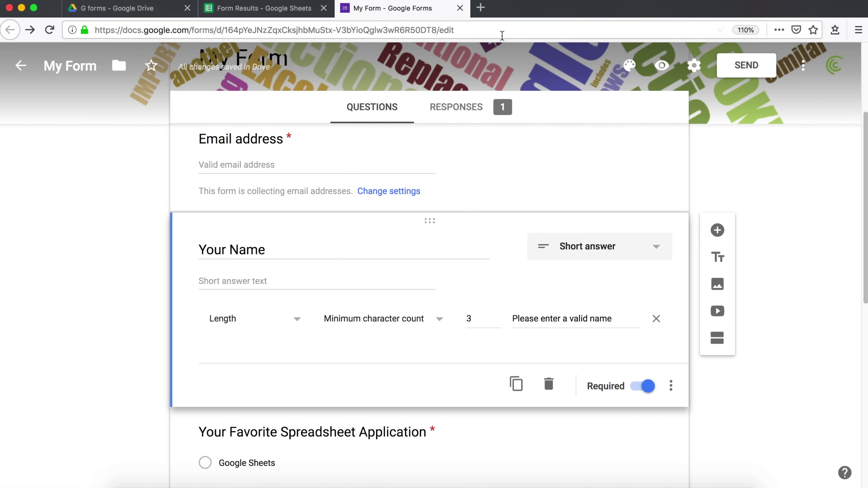
{"action": "left_click", "coordinate": [668, 64]}
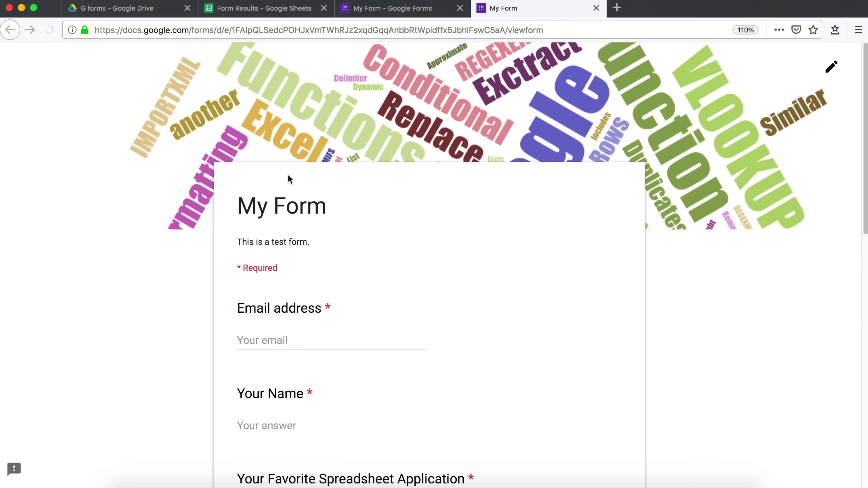
{"action": "scroll", "coordinate": [240, 239], "scroll_direction": "down", "scroll_amount": 5}
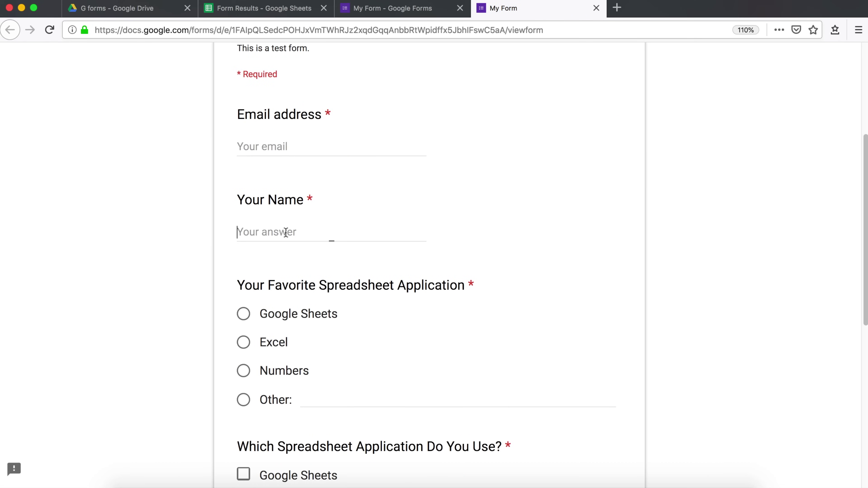
{"action": "type", "text": "r"}
{"action": "scroll", "coordinate": [145, 308], "scroll_direction": "down", "scroll_amount": 5}
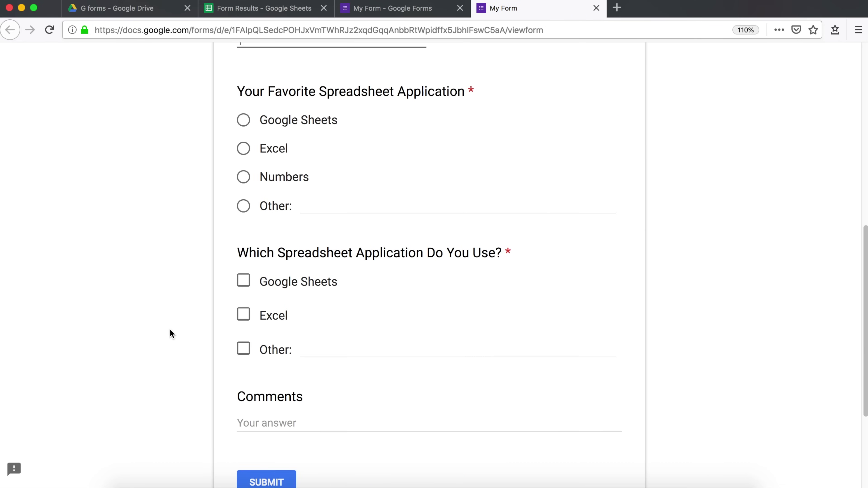
{"action": "scroll", "coordinate": [250, 460], "scroll_direction": "down", "scroll_amount": 2}
{"action": "left_click", "coordinate": [265, 444]}
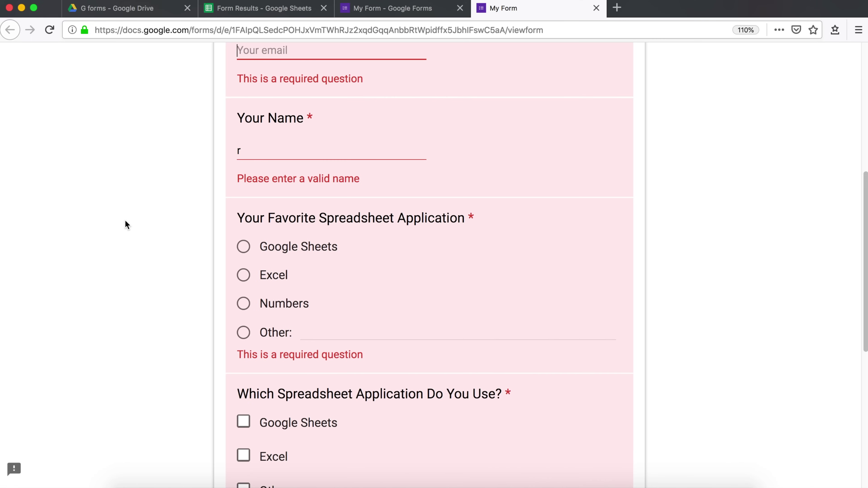
{"action": "scroll", "coordinate": [202, 213], "scroll_direction": "up", "scroll_amount": 2}
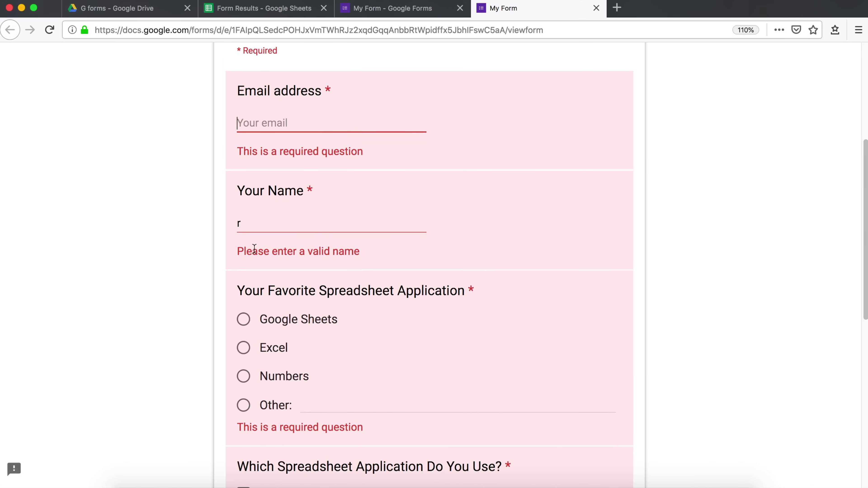
Lengthen the name to 'rdd', resubmit successfully, then close the preview and leave the page.
{"action": "left_click", "coordinate": [290, 223]}
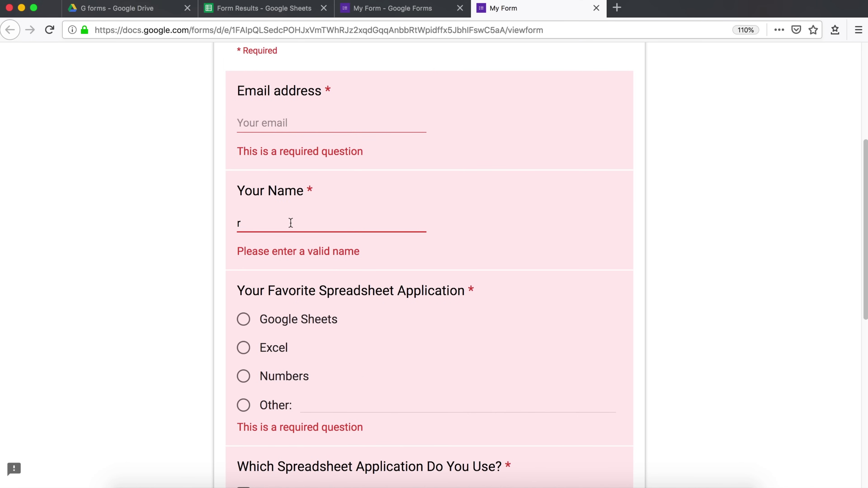
{"action": "scroll", "coordinate": [141, 301], "scroll_direction": "down", "scroll_amount": 10}
{"action": "left_click", "coordinate": [265, 330]}
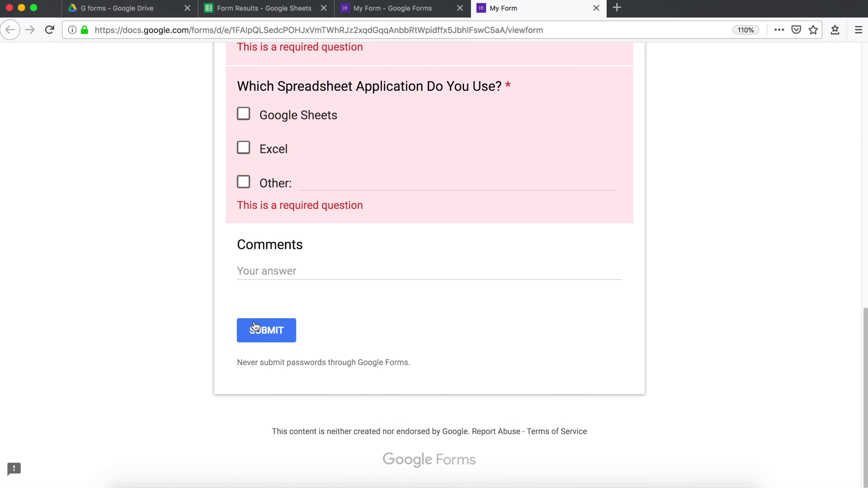
{"action": "scroll", "coordinate": [215, 311], "scroll_direction": "up", "scroll_amount": 6}
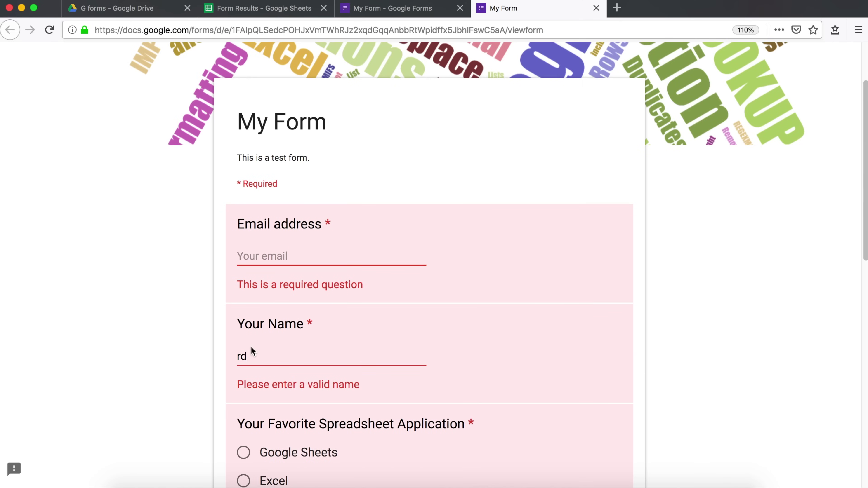
{"action": "left_click", "coordinate": [252, 352]}
{"action": "type", "text": "d"}
{"action": "scroll", "coordinate": [171, 339], "scroll_direction": "down", "scroll_amount": 12}
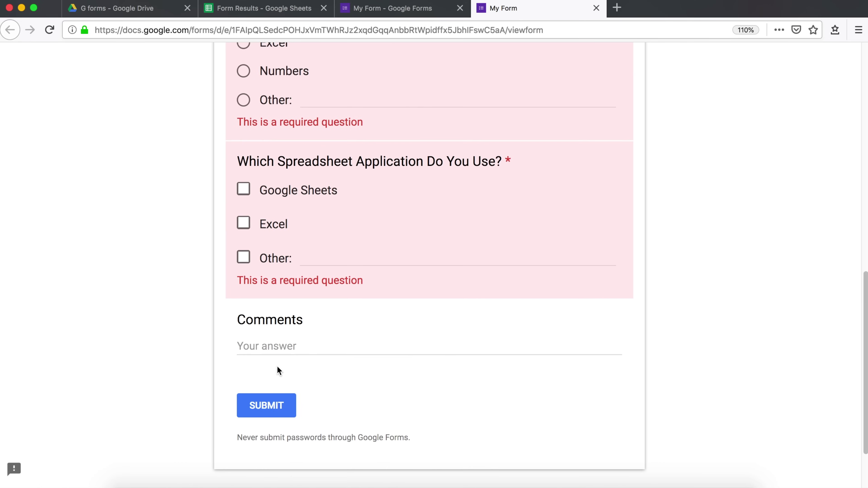
{"action": "left_click", "coordinate": [268, 407]}
{"action": "scroll", "coordinate": [256, 166], "scroll_direction": "up", "scroll_amount": 1}
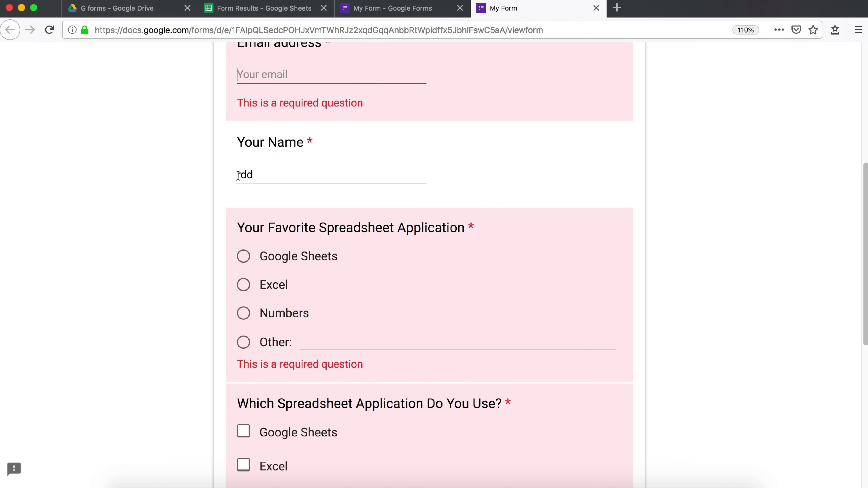
{"action": "left_click", "coordinate": [596, 8]}
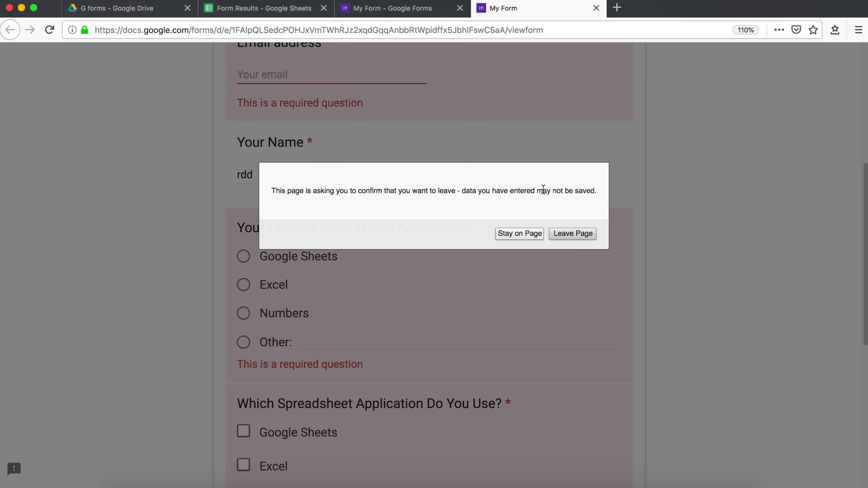
{"action": "left_click", "coordinate": [567, 234]}
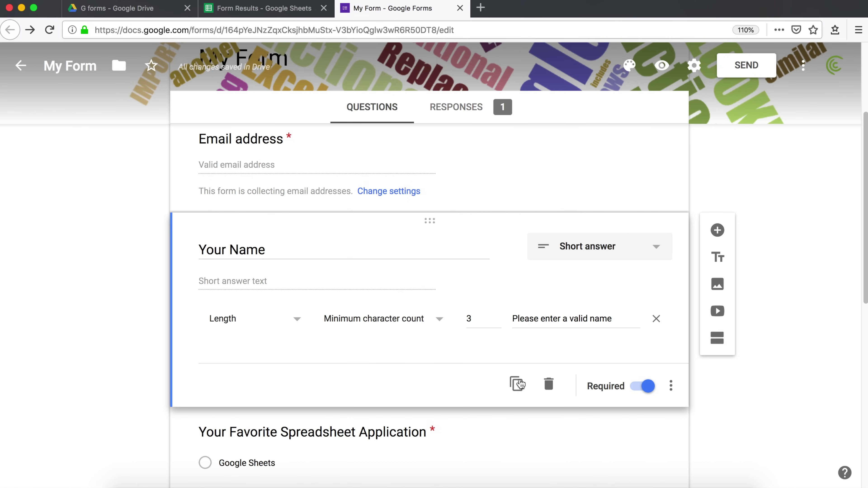
Duplicate Your Name as an Age question requiring a whole number with error 'Your age', then preview.
{"action": "left_click", "coordinate": [516, 387]}
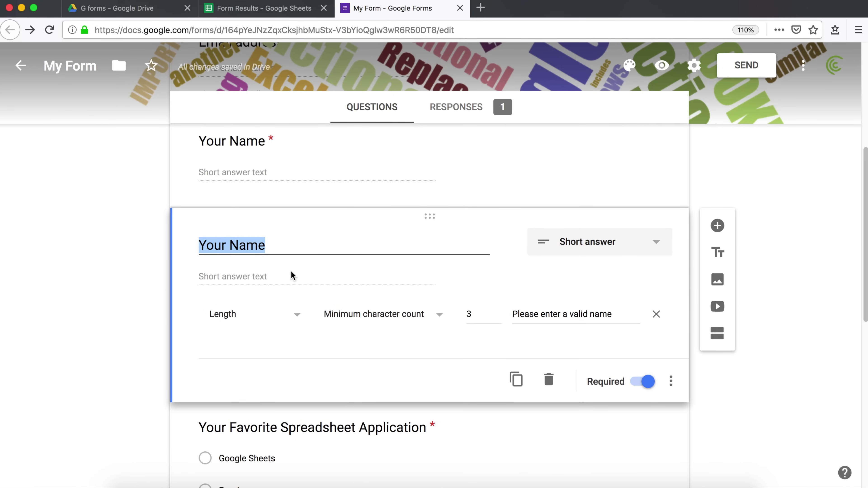
{"action": "type", "text": "Age"}
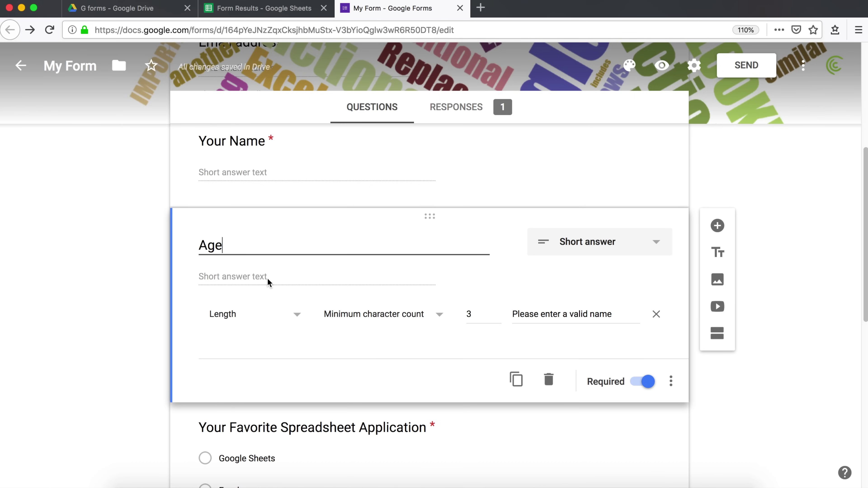
{"action": "left_click", "coordinate": [283, 320]}
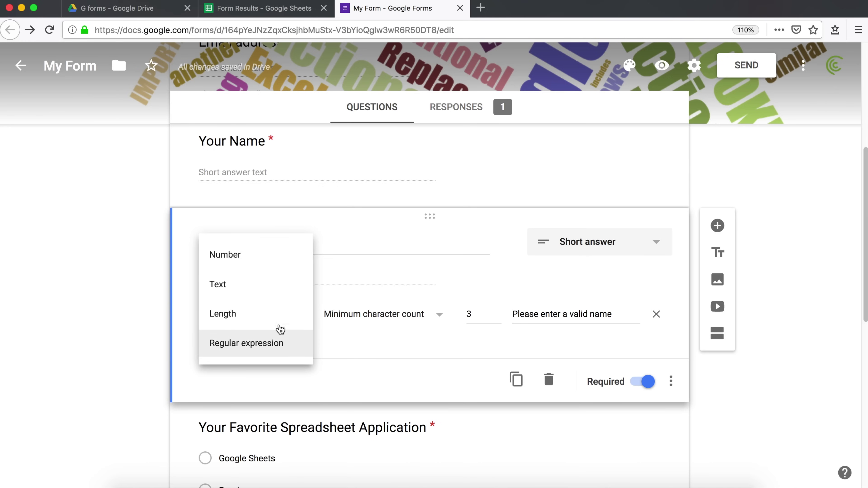
{"action": "left_click", "coordinate": [266, 257]}
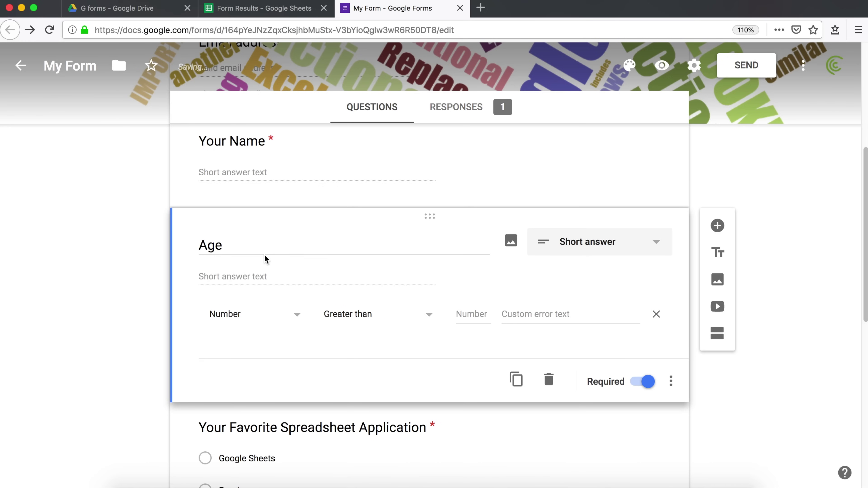
{"action": "left_click", "coordinate": [393, 324]}
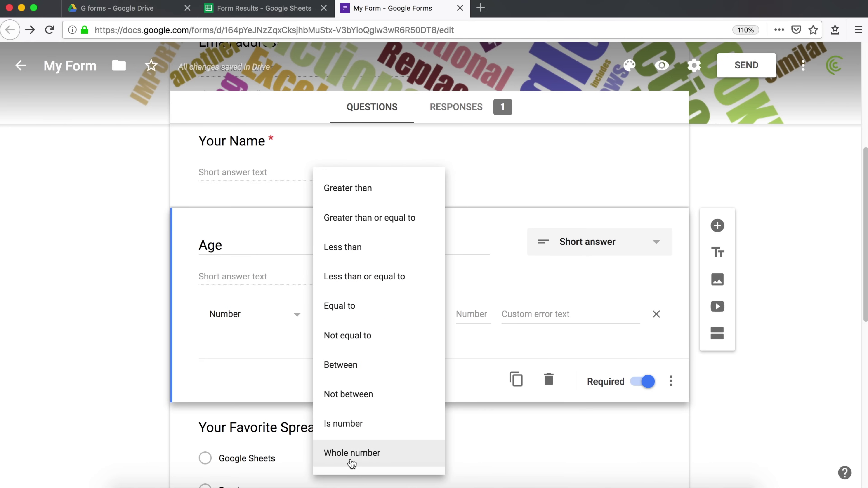
{"action": "left_click", "coordinate": [351, 453]}
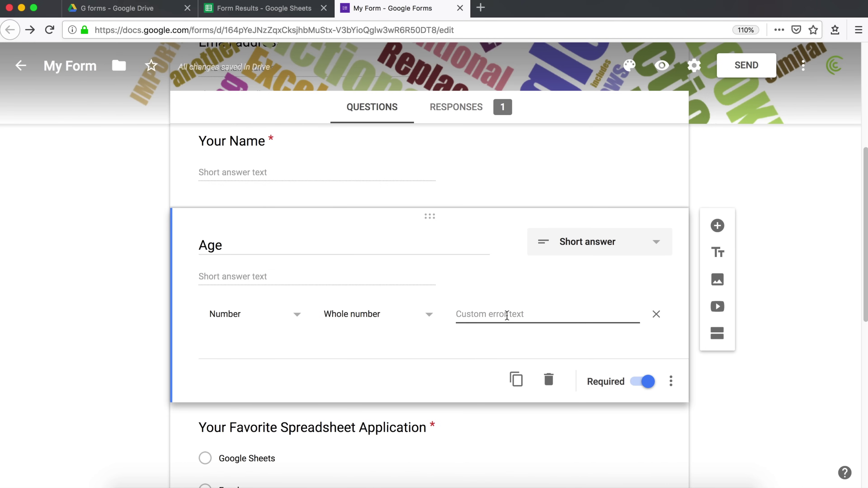
{"action": "type", "text": "Your age"}
{"action": "left_click", "coordinate": [755, 333]}
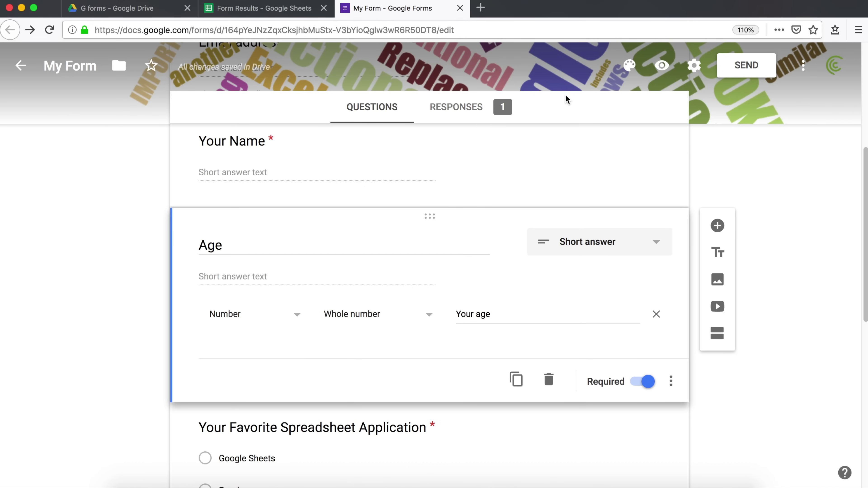
{"action": "left_click", "coordinate": [662, 69]}
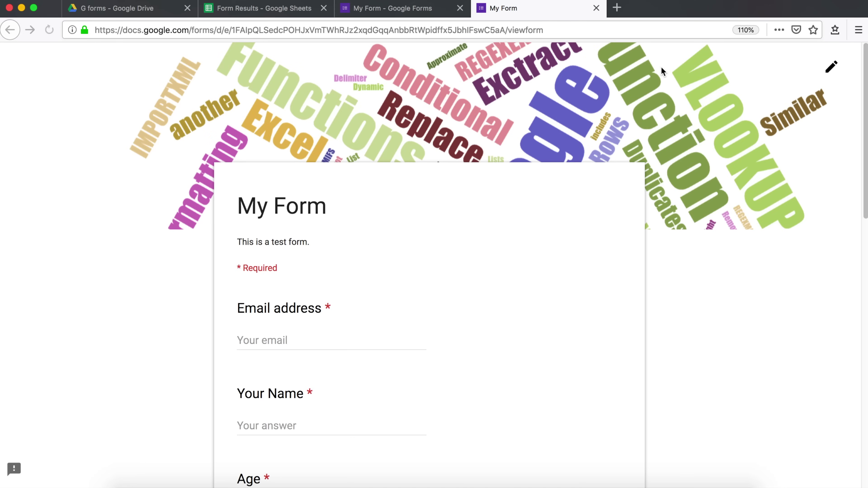
Enter 'ds' as the Age answer and submit to trigger the 'Your age' error.
{"action": "scroll", "coordinate": [459, 184], "scroll_direction": "down", "scroll_amount": 10}
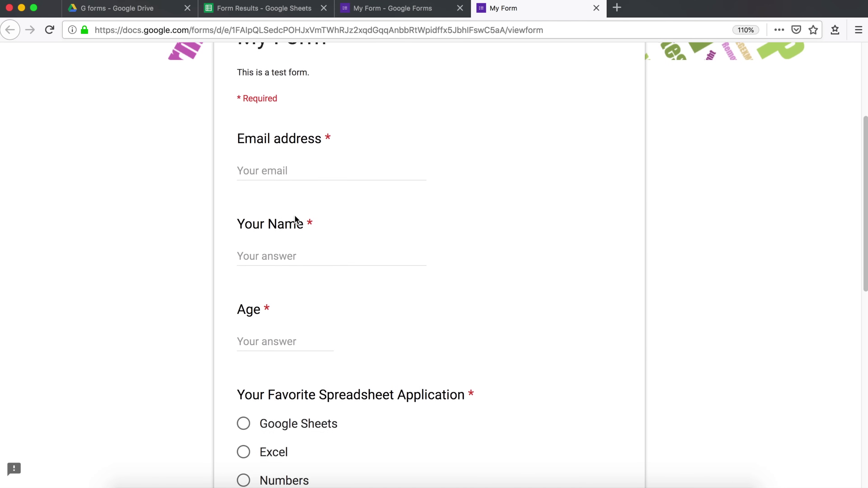
{"action": "left_click", "coordinate": [266, 234]}
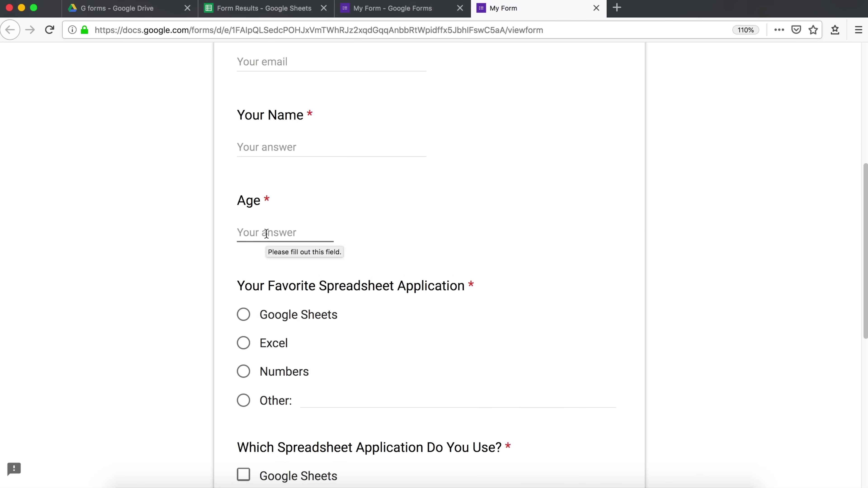
{"action": "type", "text": "dsf sf"}
{"action": "scroll", "coordinate": [177, 286], "scroll_direction": "down", "scroll_amount": 10}
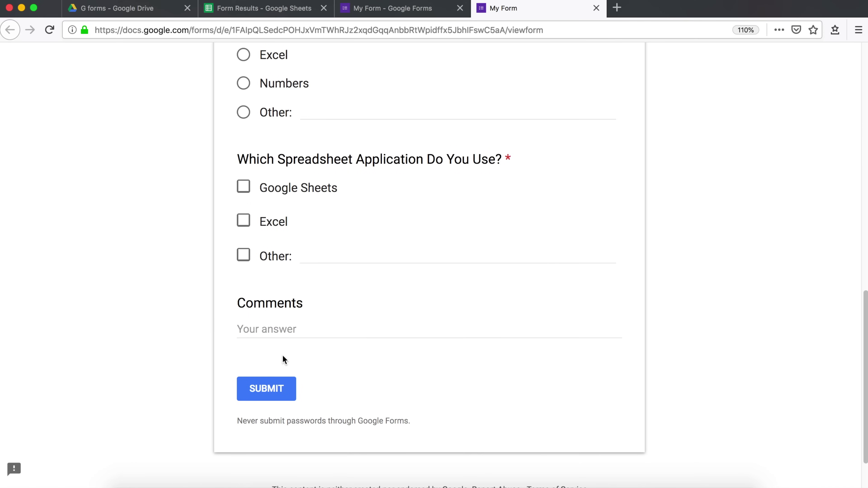
{"action": "left_click", "coordinate": [281, 385]}
Replace the letters with 5, resubmit successfully, and close the preview.
{"action": "left_click", "coordinate": [276, 249]}
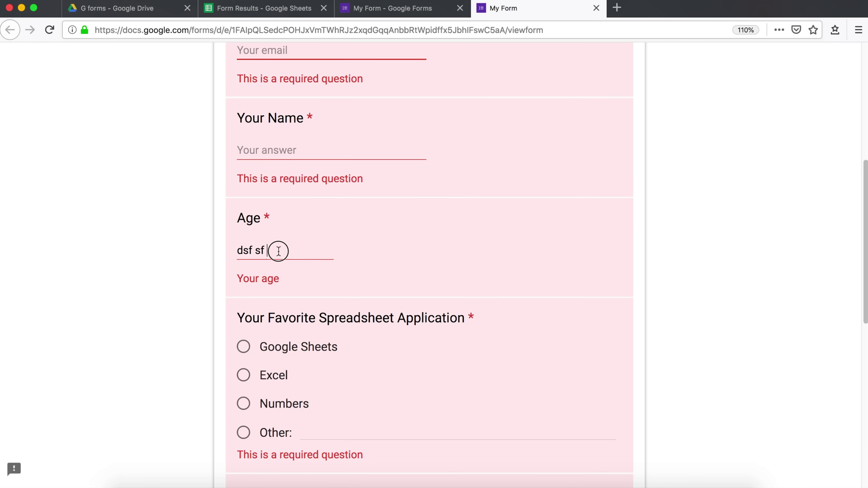
{"action": "double_click", "coordinate": [268, 246]}
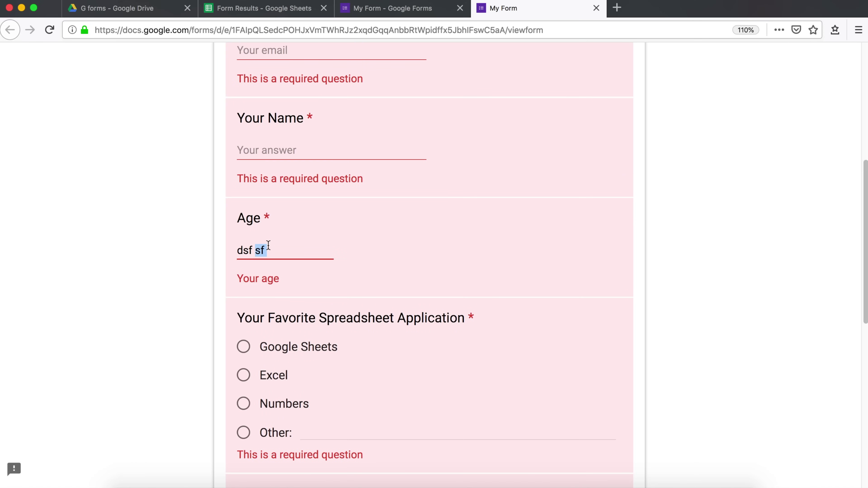
{"action": "key", "text": "BackSpace"}
{"action": "key", "text": "BackSpace"}
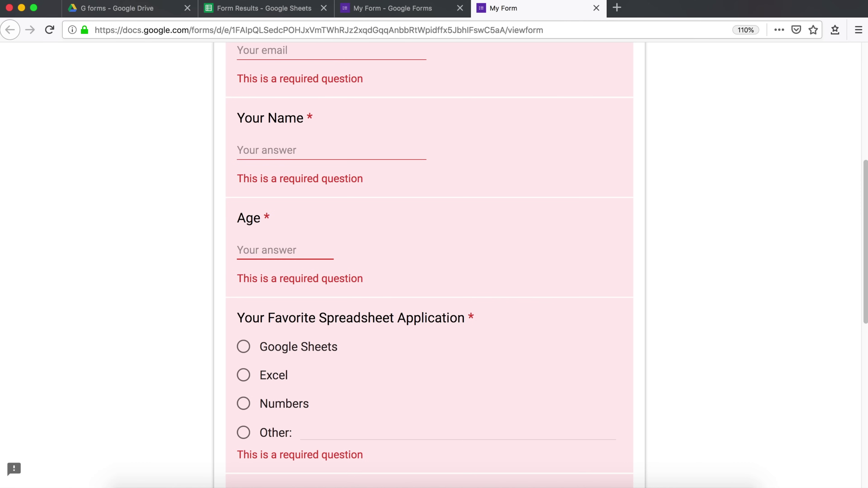
{"action": "type", "text": "r"}
{"action": "key", "text": "BackSpace"}
{"action": "type", "text": "5"}
{"action": "scroll", "coordinate": [153, 434], "scroll_direction": "down", "scroll_amount": 5}
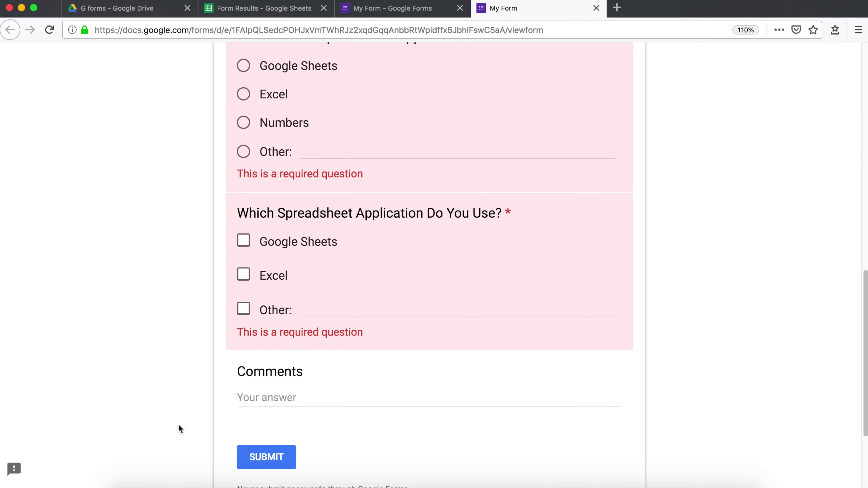
{"action": "left_click", "coordinate": [253, 461]}
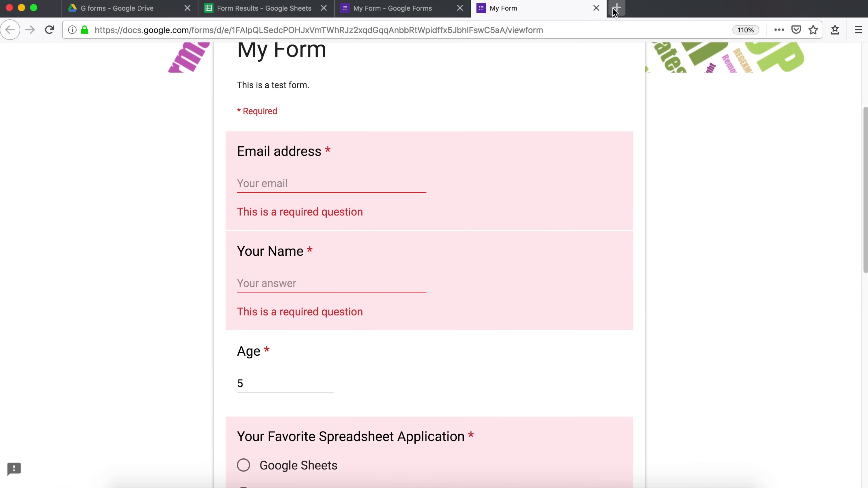
{"action": "left_click", "coordinate": [596, 8]}
Switch the Age question's validation to Text > URL and rename it Website.
{"action": "left_click", "coordinate": [580, 236]}
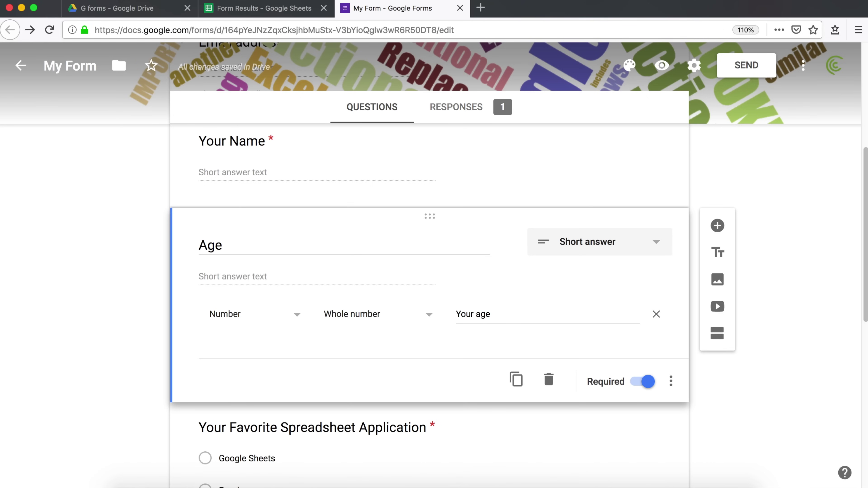
{"action": "left_click", "coordinate": [250, 314]}
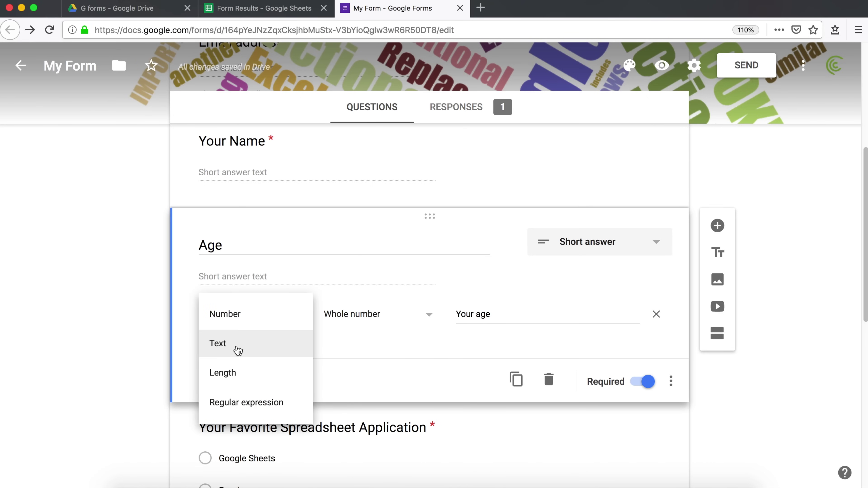
{"action": "left_click", "coordinate": [229, 345]}
{"action": "left_click", "coordinate": [380, 318]}
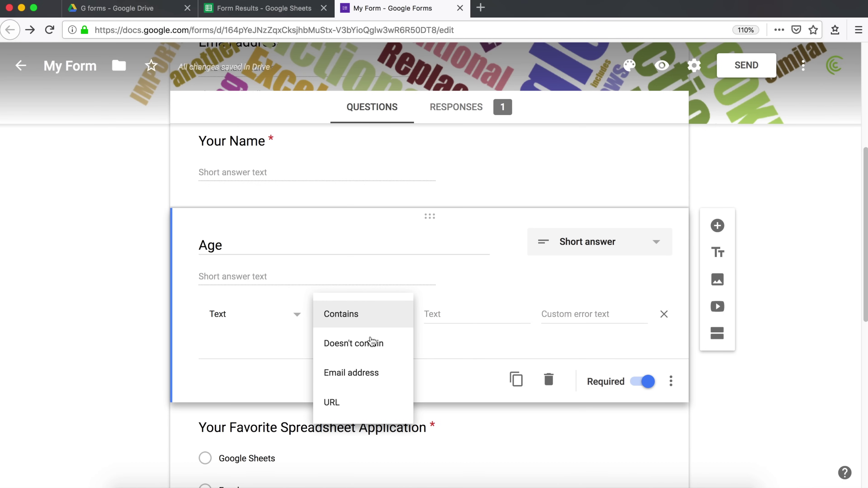
{"action": "left_click", "coordinate": [345, 402]}
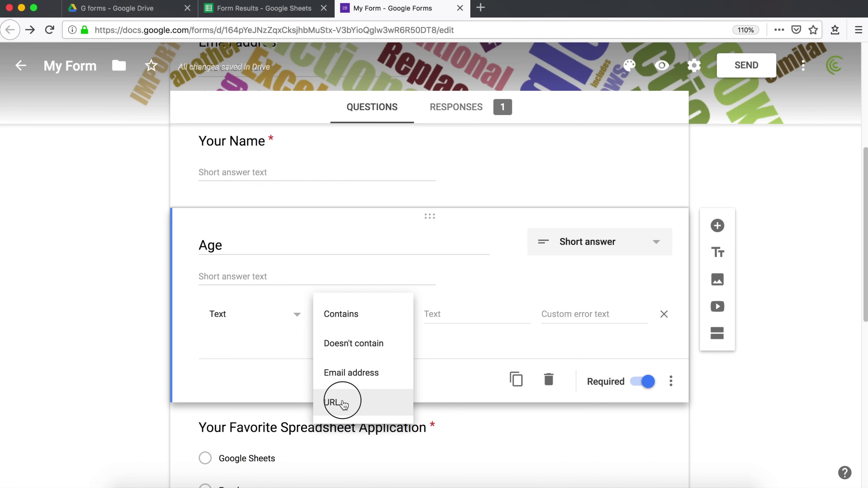
{"action": "double_click", "coordinate": [229, 246]}
{"action": "type", "text": "Website"}
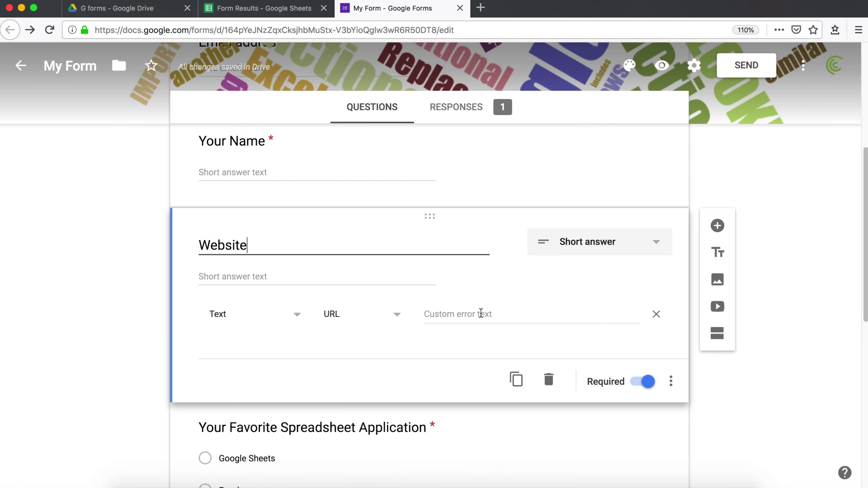
{"action": "left_click", "coordinate": [267, 316]}
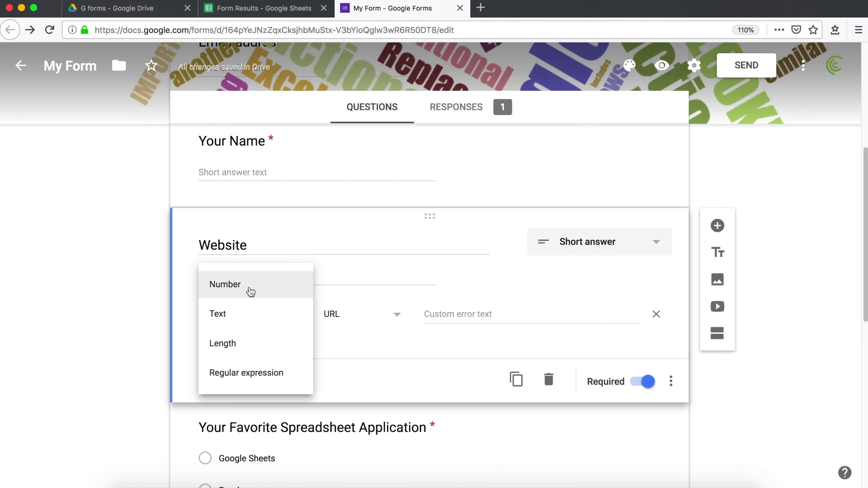
Set the Website validation to Regular expression with the Matches condition, ready for a pattern.
{"action": "left_click", "coordinate": [256, 378]}
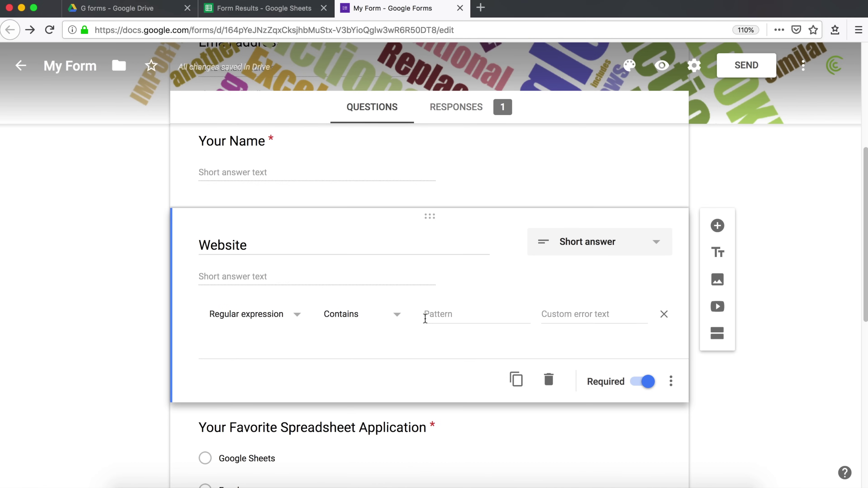
{"action": "left_click", "coordinate": [396, 315]}
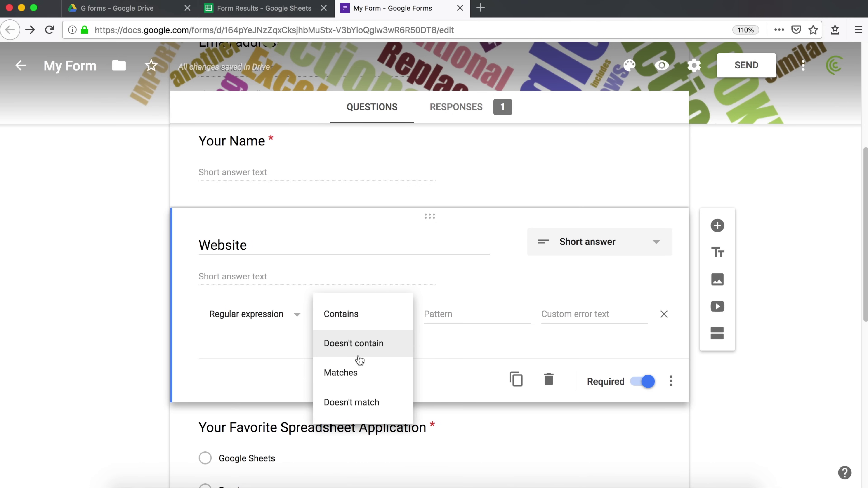
{"action": "left_click", "coordinate": [359, 376]}
{"action": "left_click", "coordinate": [451, 314]}
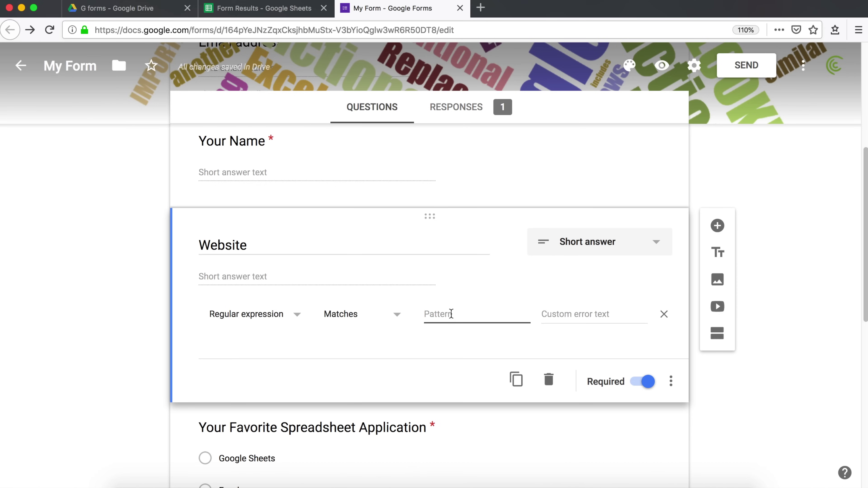
{"action": "left_click", "coordinate": [451, 314]}
Enter and erase trial values (1, 12, 56, 1014) in the Pattern field.
{"action": "type", "text": "1"}
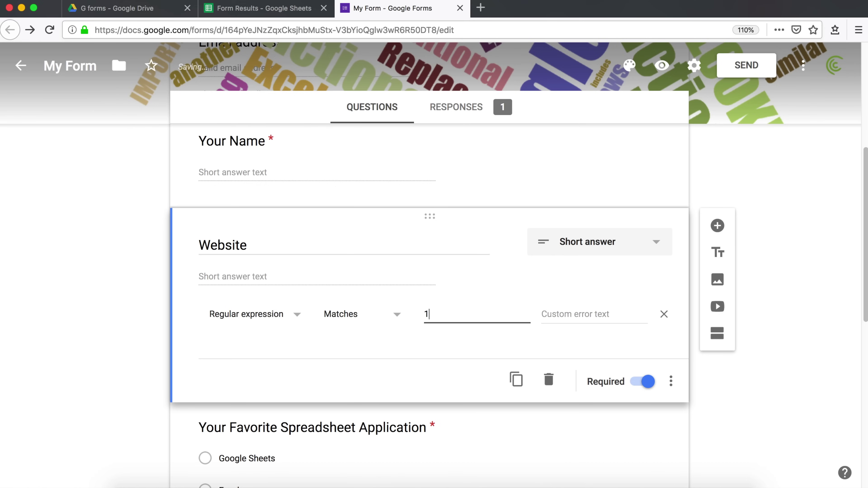
{"action": "key", "text": "BackSpace"}
{"action": "type", "text": "12"}
{"action": "key", "text": "BackSpace"}
{"action": "key", "text": "BackSpace"}
{"action": "type", "text": "56"}
{"action": "key", "text": "BackSpace"}
{"action": "key", "text": "BackSpace"}
{"action": "type", "text": "1014"}
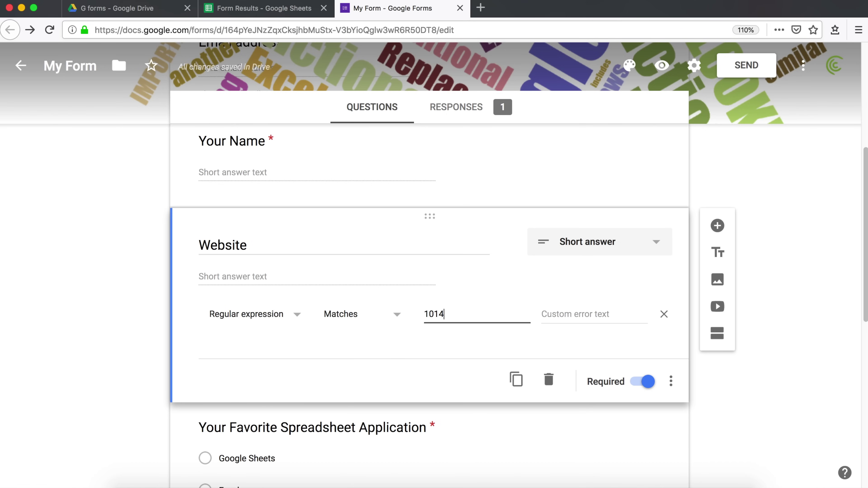
{"action": "key", "text": "BackSpace"}
{"action": "key", "text": "BackSpace"}
{"action": "key", "text": "BackSpace"}
{"action": "key", "text": "BackSpace"}
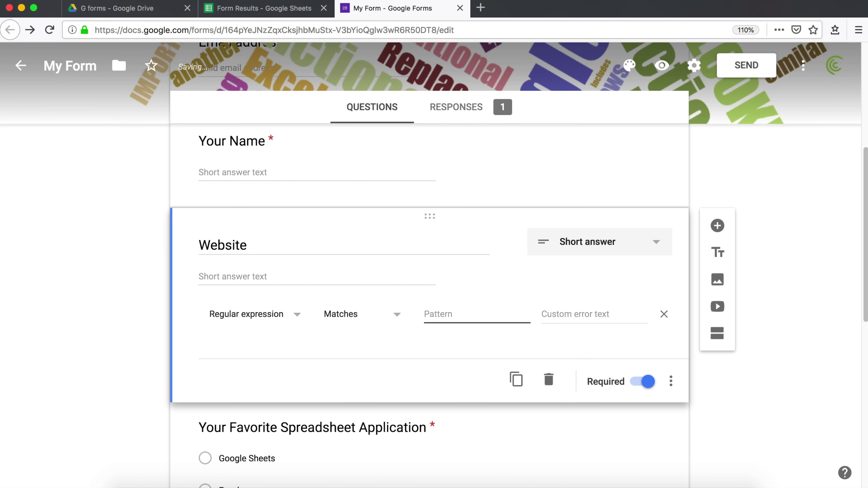
Build the regex pattern [1-9][0-9][0-9] and open the form preview.
{"action": "type", "text": "[]"}
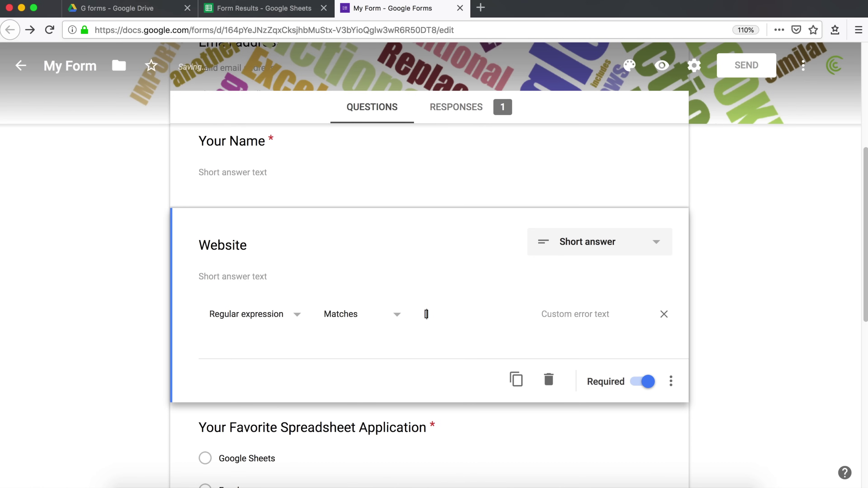
{"action": "type", "text": "1-9"}
{"action": "left_click", "coordinate": [432, 314]}
{"action": "left_click", "coordinate": [439, 314]}
{"action": "type", "text": "[]"}
{"action": "key", "text": "Left"}
{"action": "type", "text": "0-9"}
{"action": "key", "text": "Right"}
{"action": "type", "text": "[]"}
{"action": "key", "text": "Left"}
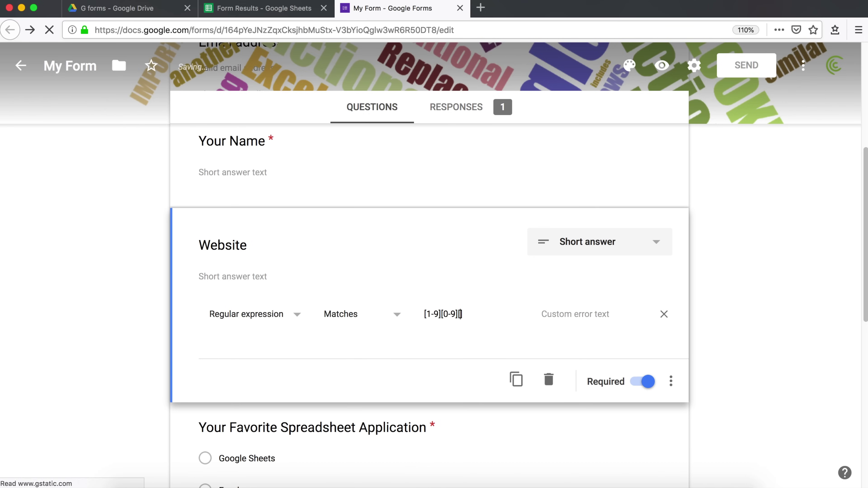
{"action": "type", "text": "0-9"}
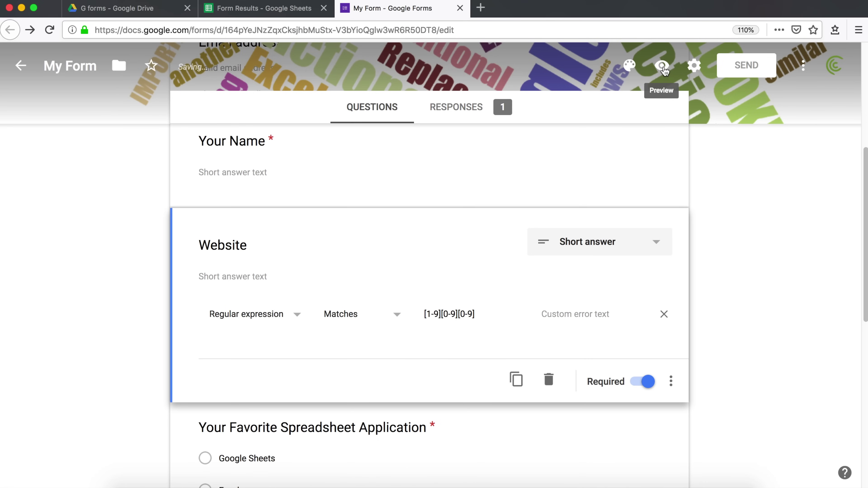
{"action": "left_click", "coordinate": [663, 67]}
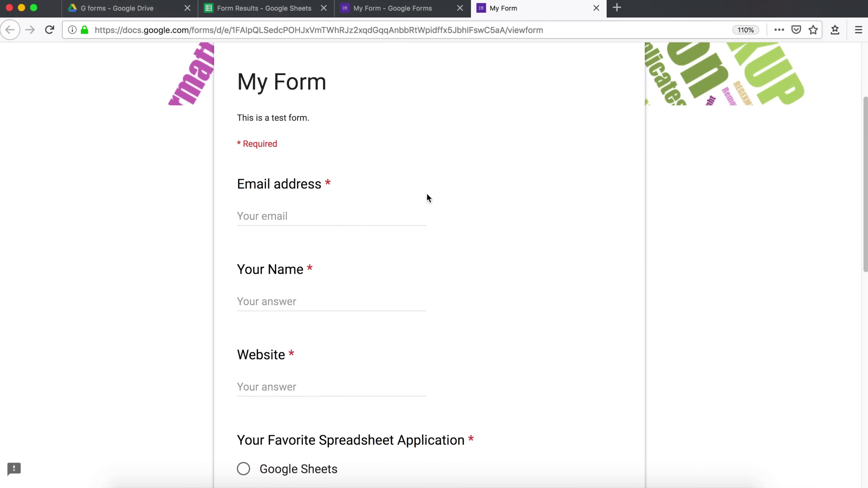
Look over the Website question in the preview, then close it.
{"action": "scroll", "coordinate": [296, 286], "scroll_direction": "down", "scroll_amount": 5}
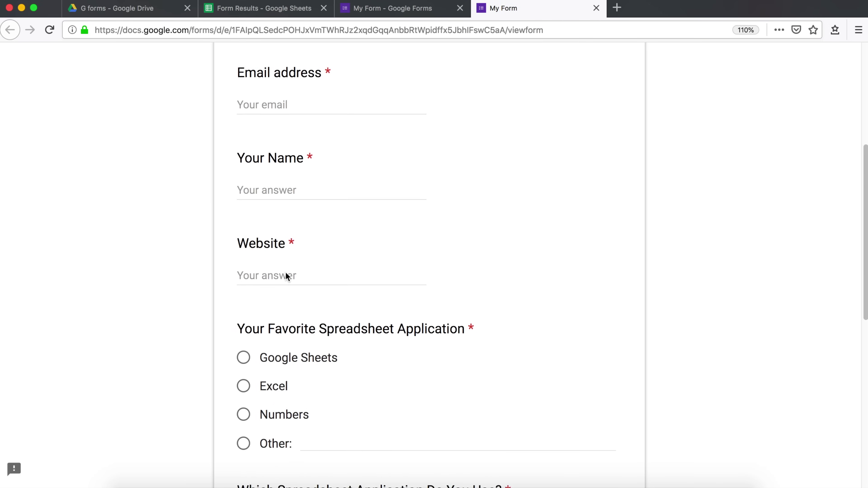
{"action": "scroll", "coordinate": [286, 273], "scroll_direction": "up", "scroll_amount": 3}
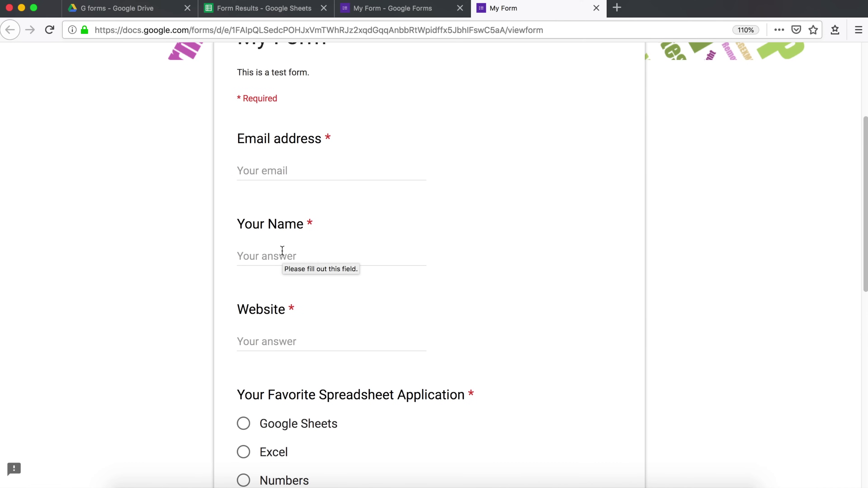
{"action": "scroll", "coordinate": [288, 305], "scroll_direction": "down", "scroll_amount": 3}
{"action": "left_click", "coordinate": [267, 276]}
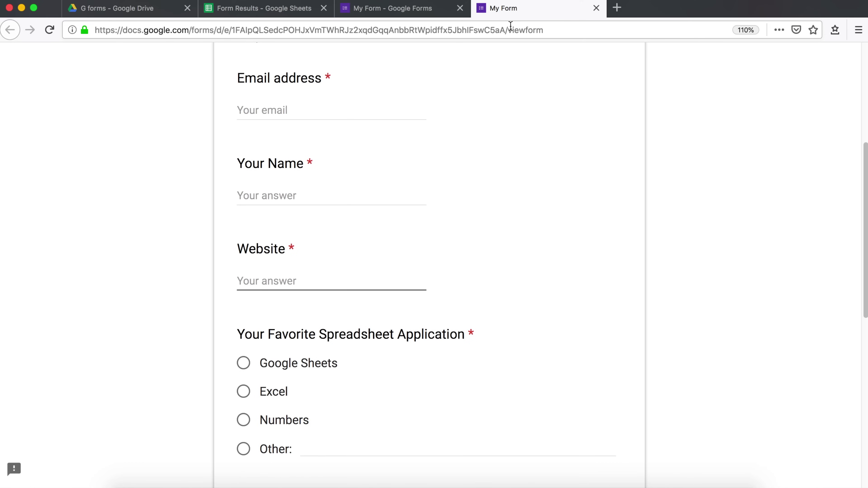
{"action": "left_click", "coordinate": [596, 8]}
Rename the Website question back to Age and open a refreshed preview.
{"action": "double_click", "coordinate": [236, 245]}
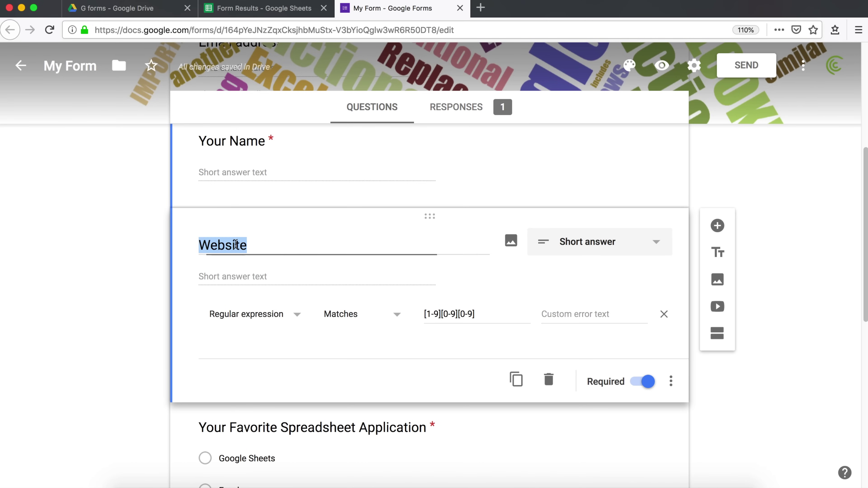
{"action": "type", "text": "Age"}
{"action": "left_click", "coordinate": [163, 319]}
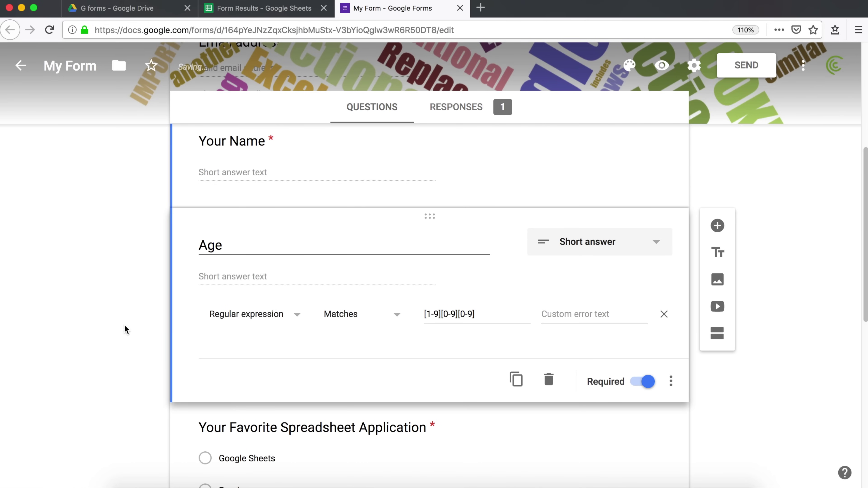
{"action": "left_click", "coordinate": [487, 314]}
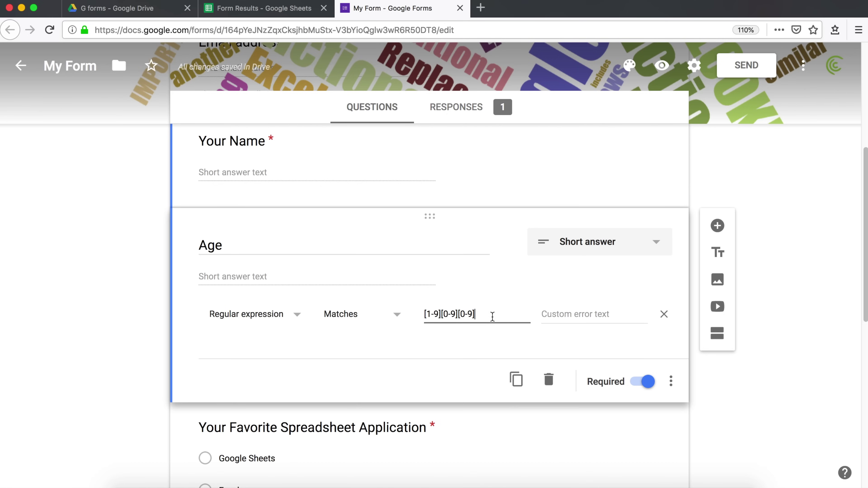
{"action": "left_click", "coordinate": [666, 68]}
In the preview, submit the Age answers 1 and then 132 to test validation.
{"action": "scroll", "coordinate": [351, 259], "scroll_direction": "down", "scroll_amount": 5}
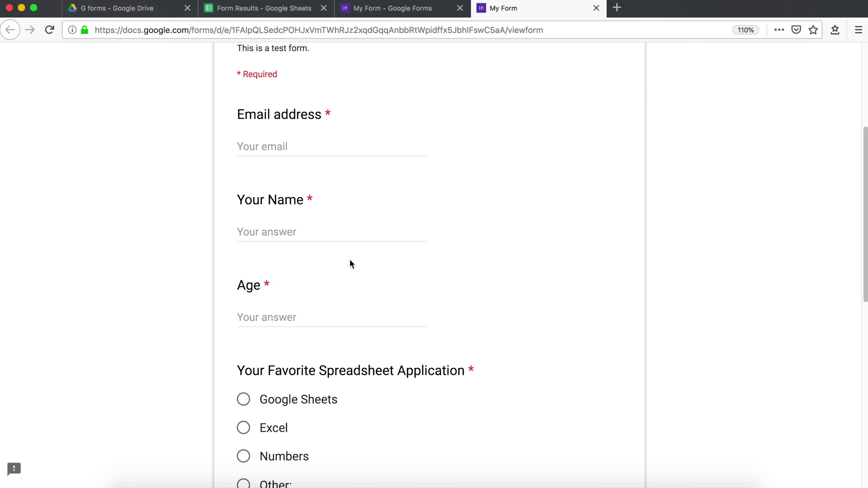
{"action": "left_click", "coordinate": [286, 299]}
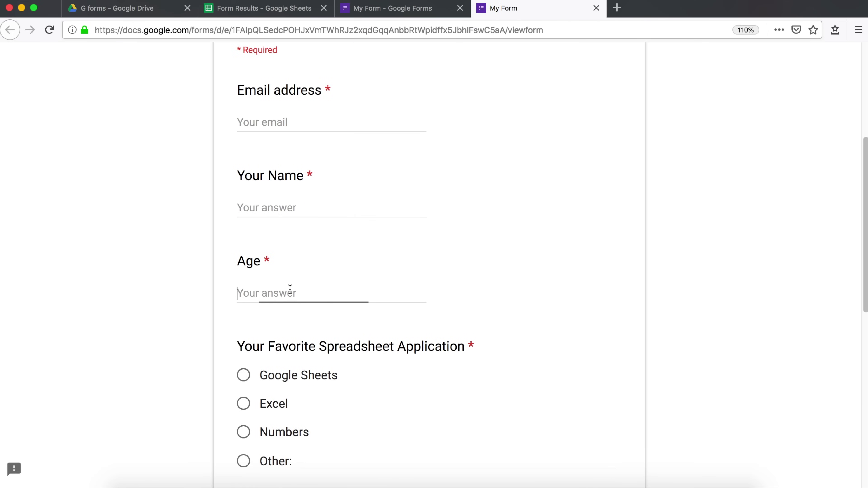
{"action": "type", "text": "1"}
{"action": "scroll", "coordinate": [182, 310], "scroll_direction": "down", "scroll_amount": 3}
{"action": "scroll", "coordinate": [286, 371], "scroll_direction": "down", "scroll_amount": 10}
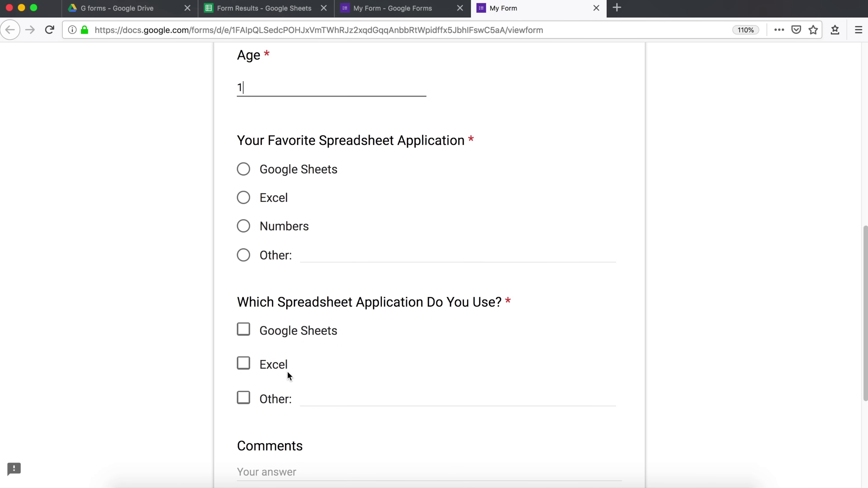
{"action": "left_click", "coordinate": [266, 344]}
{"action": "scroll", "coordinate": [259, 319], "scroll_direction": "down", "scroll_amount": 6}
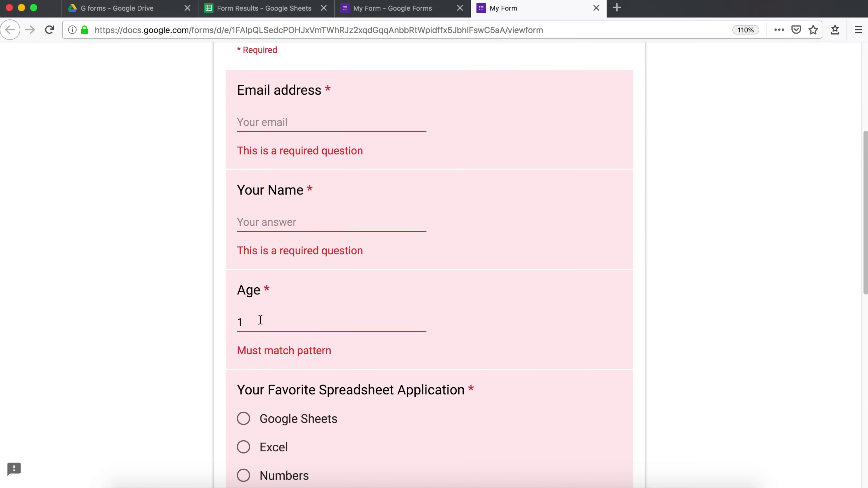
{"action": "left_click", "coordinate": [254, 321]}
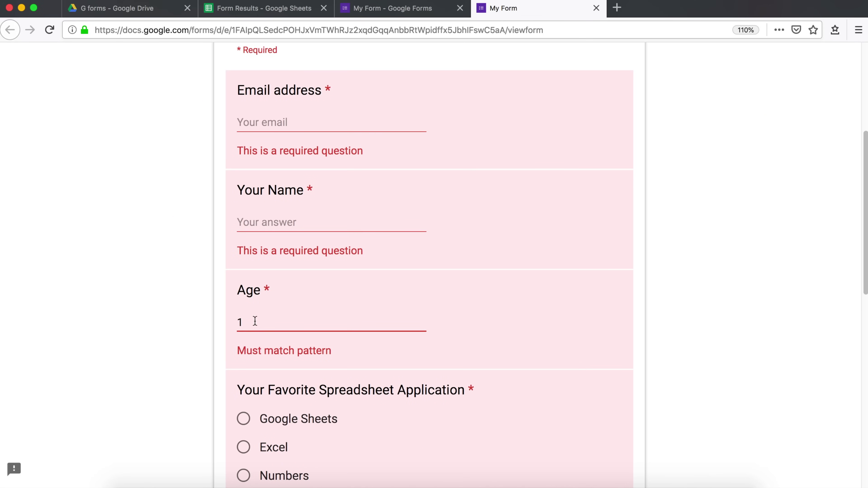
{"action": "type", "text": "32"}
{"action": "scroll", "coordinate": [200, 338], "scroll_direction": "down", "scroll_amount": 10}
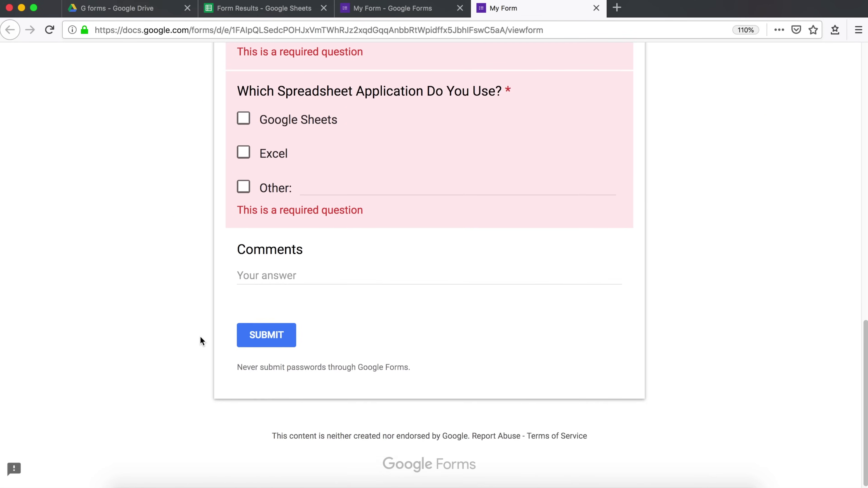
{"action": "left_click", "coordinate": [285, 331]}
Change the Age answer to 032 and submit it.
{"action": "scroll", "coordinate": [205, 294], "scroll_direction": "up", "scroll_amount": 1}
{"action": "left_click", "coordinate": [259, 275]}
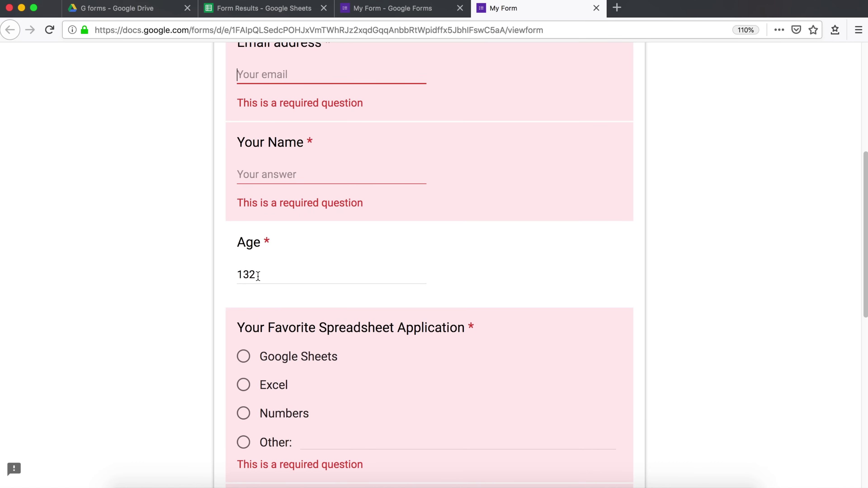
{"action": "left_click_drag", "start_coordinate": [243, 275], "coordinate": [215, 272]}
{"action": "type", "text": "0"}
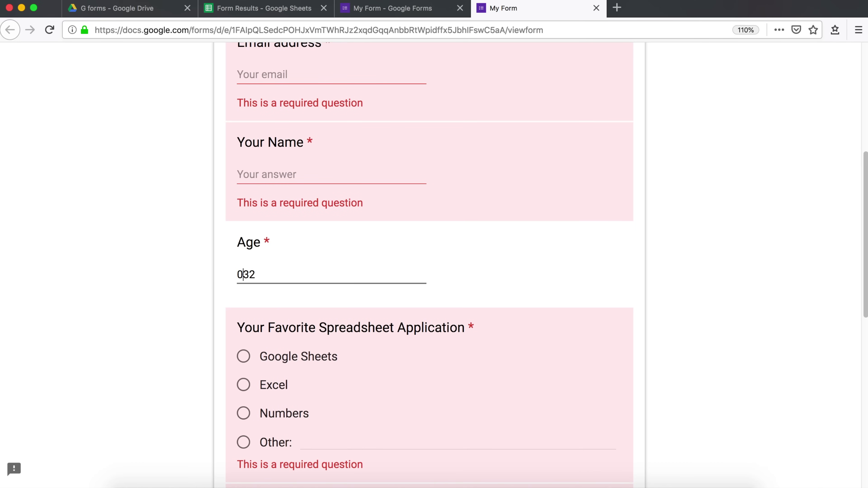
{"action": "scroll", "coordinate": [184, 294], "scroll_direction": "down", "scroll_amount": 10}
{"action": "left_click", "coordinate": [245, 340]}
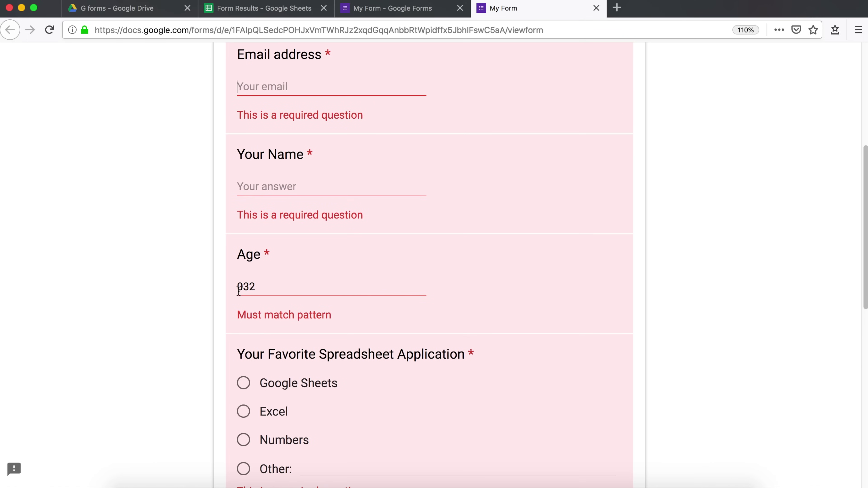
Replace the Age answer with 19, then 35, and submit it.
{"action": "left_click_drag", "start_coordinate": [243, 288], "coordinate": [236, 291]}
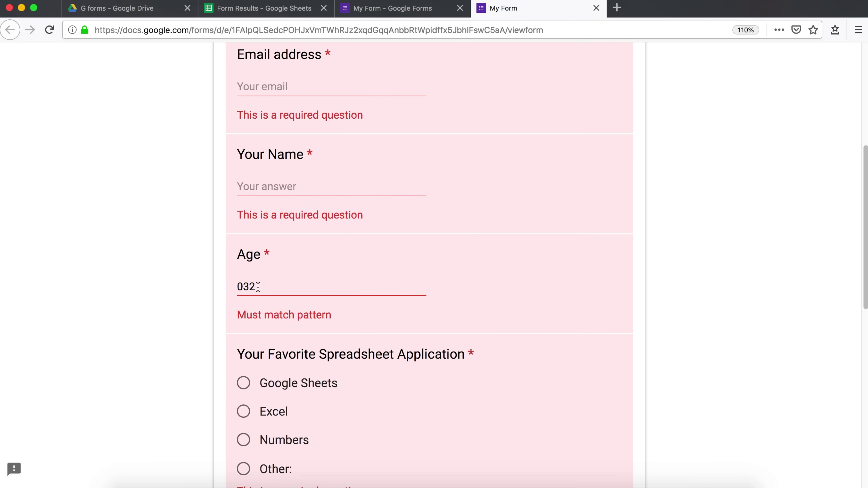
{"action": "left_click_drag", "start_coordinate": [257, 287], "coordinate": [211, 286]}
{"action": "key", "text": "BackSpace"}
{"action": "left_click", "coordinate": [236, 285]}
{"action": "type", "text": "19"}
{"action": "double_click", "coordinate": [275, 280]}
{"action": "type", "text": "35"}
{"action": "scroll", "coordinate": [147, 322], "scroll_direction": "down", "scroll_amount": 3}
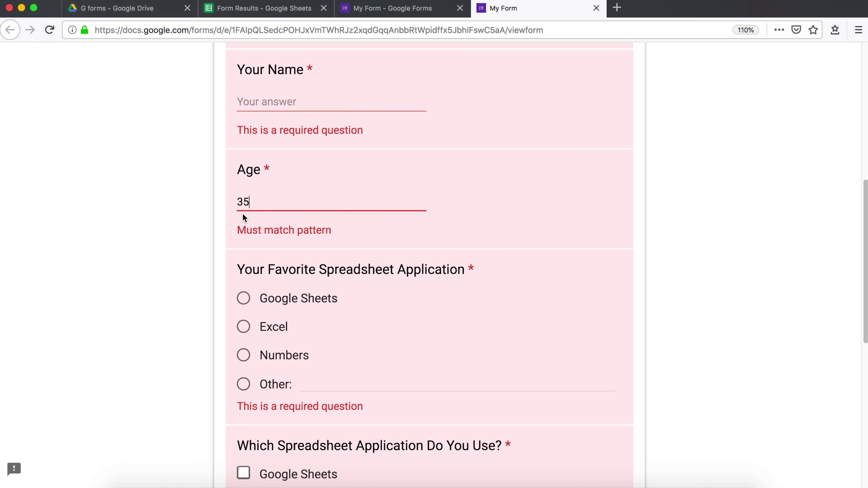
{"action": "scroll", "coordinate": [264, 442], "scroll_direction": "down", "scroll_amount": 9}
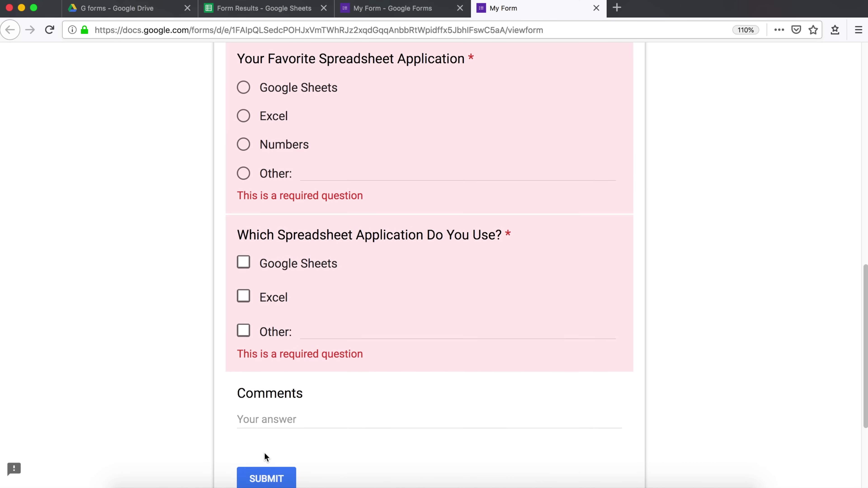
{"action": "left_click", "coordinate": [267, 423]}
{"action": "scroll", "coordinate": [168, 239], "scroll_direction": "up", "scroll_amount": 7}
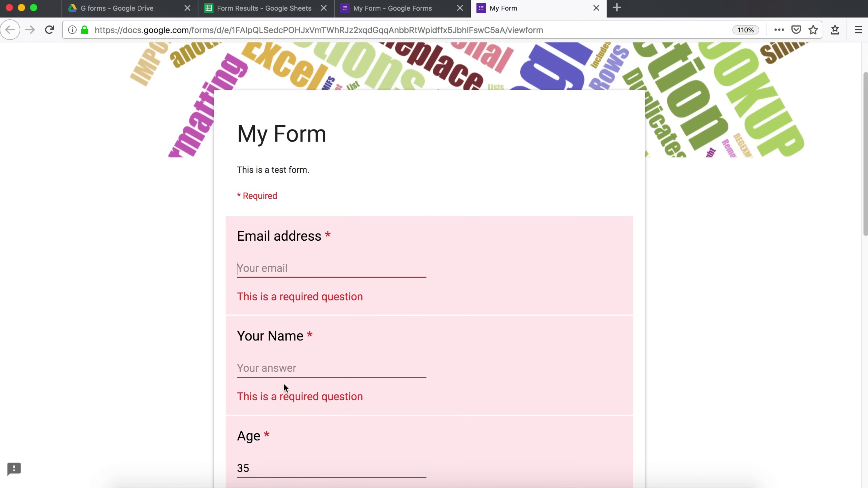
{"action": "scroll", "coordinate": [284, 388], "scroll_direction": "down", "scroll_amount": 4}
Make the Age pattern's later digits optional as [1-9][0-9]?[0-9]? and reopen the preview.
{"action": "left_click", "coordinate": [238, 332]}
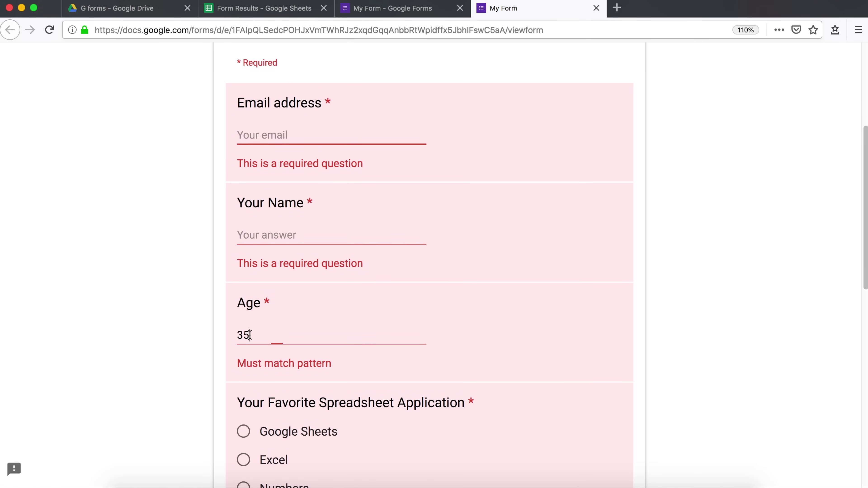
{"action": "left_click", "coordinate": [377, 14]}
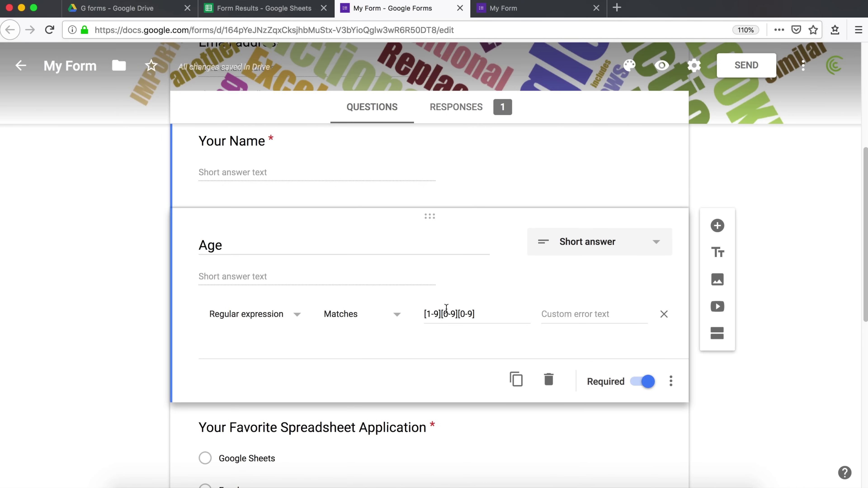
{"action": "left_click", "coordinate": [458, 315]}
{"action": "type", "text": "?"}
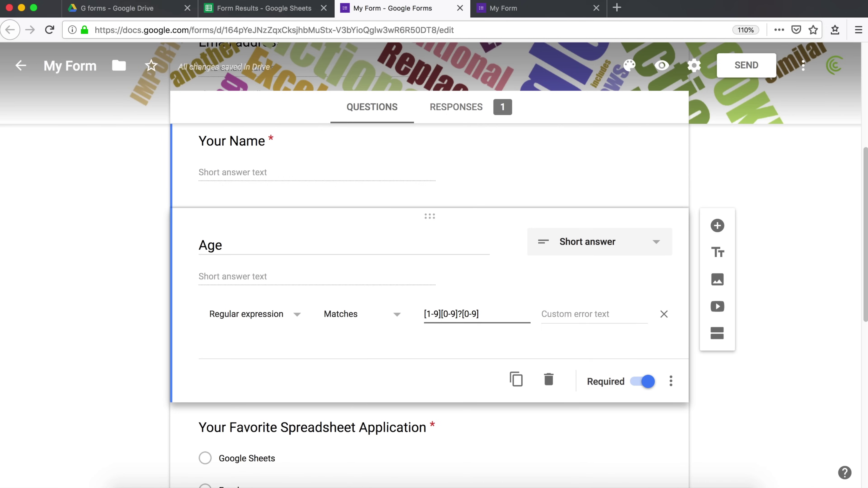
{"action": "type", "text": "?"}
{"action": "left_click", "coordinate": [662, 66]}
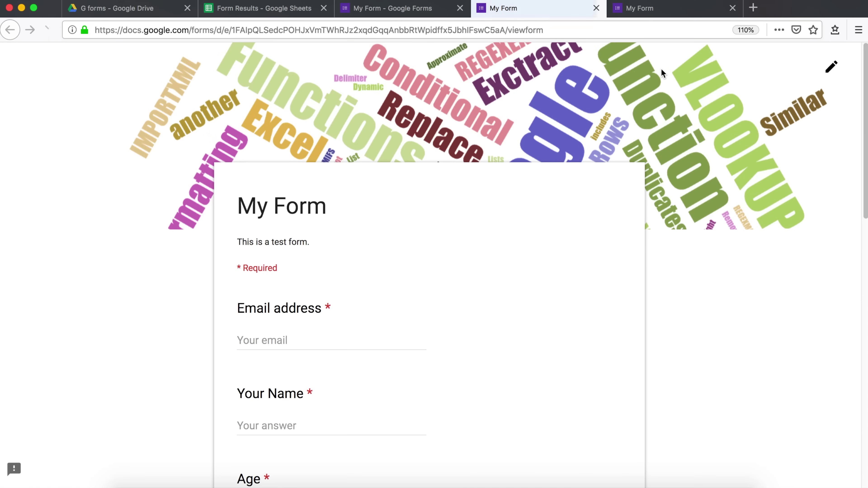
Test the Age answers 3 and 0 in the preview and check their validation.
{"action": "scroll", "coordinate": [366, 271], "scroll_direction": "down", "scroll_amount": 5}
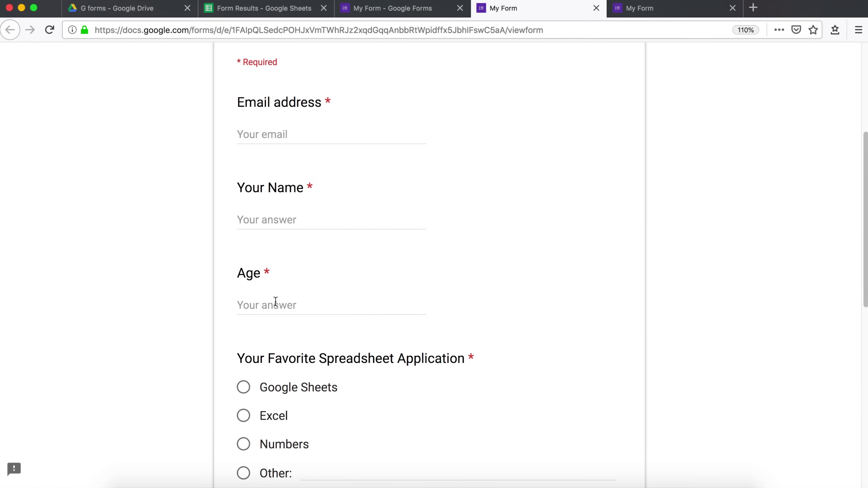
{"action": "left_click", "coordinate": [275, 302]}
{"action": "type", "text": "3"}
{"action": "scroll", "coordinate": [136, 362], "scroll_direction": "down", "scroll_amount": 8}
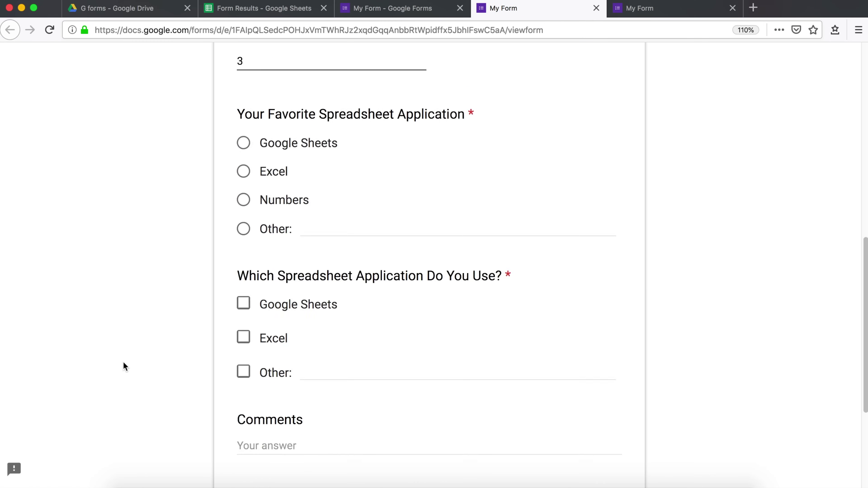
{"action": "left_click", "coordinate": [267, 445]}
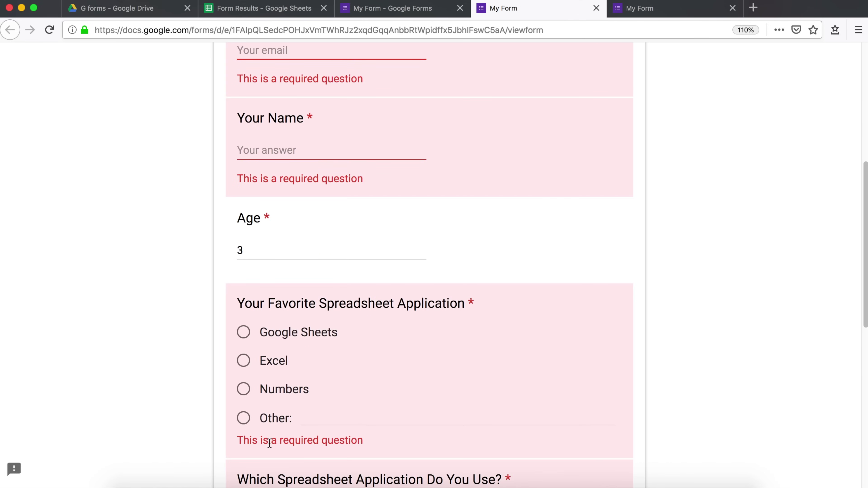
{"action": "left_click", "coordinate": [252, 250]}
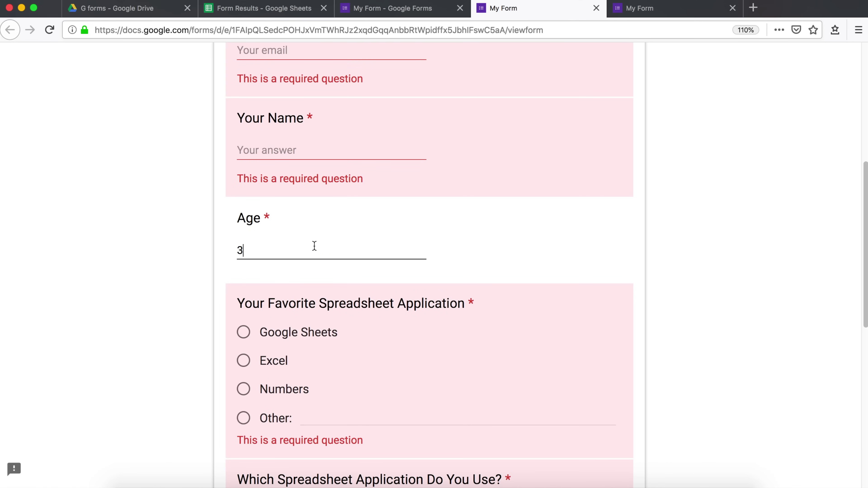
{"action": "key", "text": "BackSpace"}
{"action": "scroll", "coordinate": [146, 348], "scroll_direction": "down", "scroll_amount": 5}
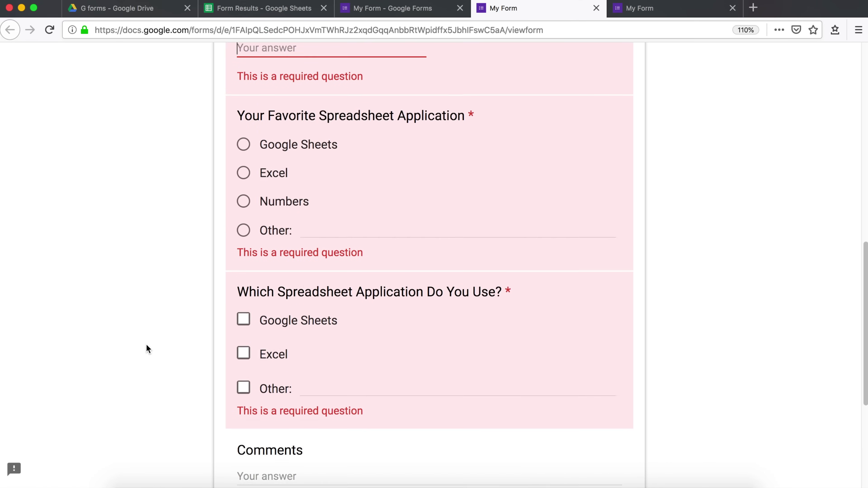
{"action": "scroll", "coordinate": [168, 330], "scroll_direction": "up", "scroll_amount": 3}
{"action": "type", "text": "0"}
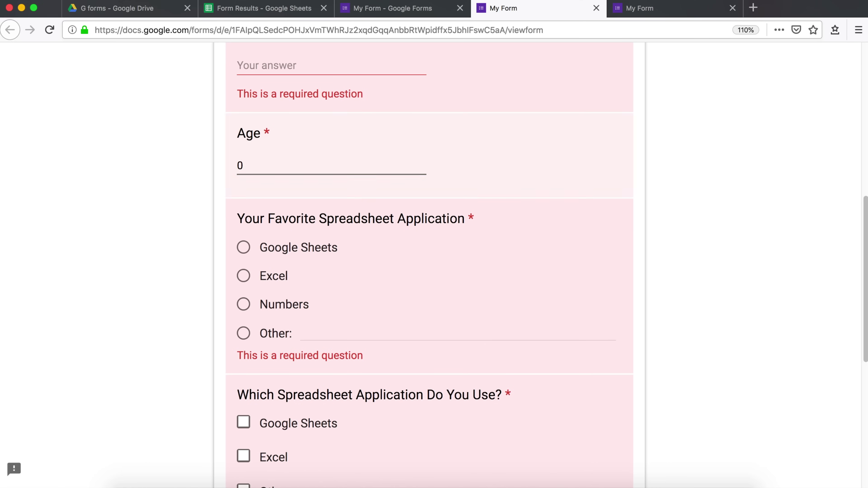
{"action": "left_click", "coordinate": [118, 321]}
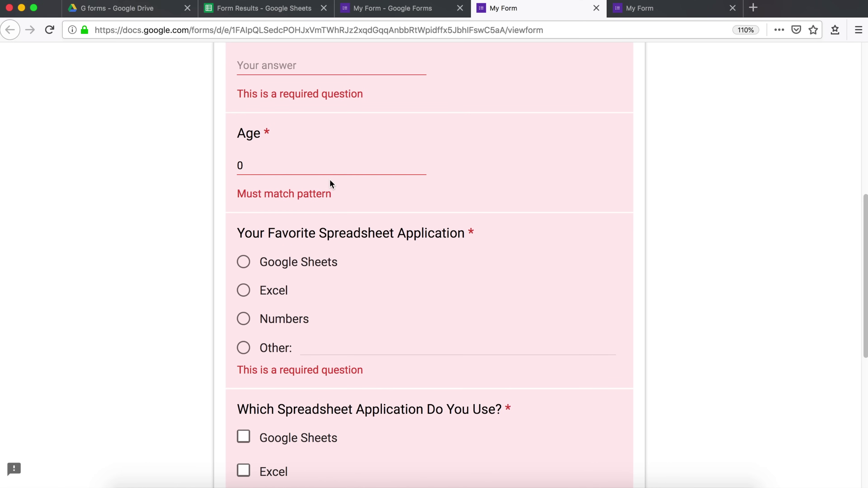
Test the Age answers 1 and 15 and check for validation errors.
{"action": "left_click", "coordinate": [264, 165]}
{"action": "key", "text": "BackSpace"}
{"action": "type", "text": "1"}
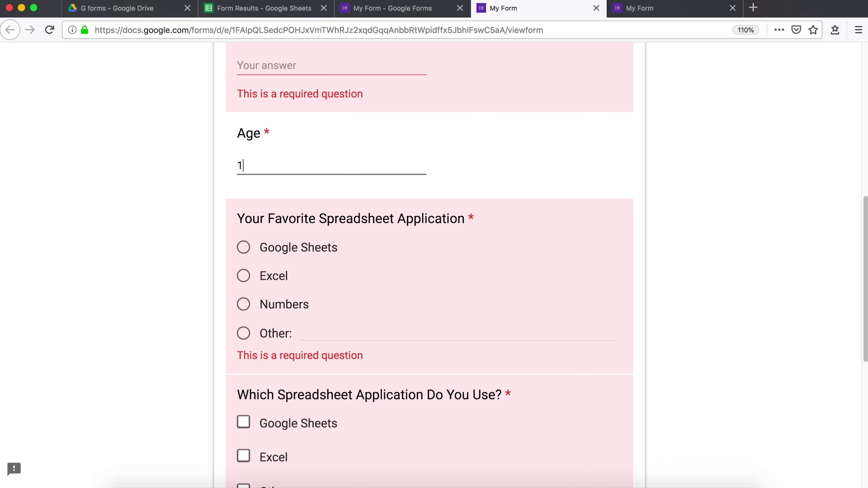
{"action": "left_click", "coordinate": [214, 249]}
{"action": "left_click", "coordinate": [293, 168]}
{"action": "key", "text": "BackSpace"}
{"action": "type", "text": "15"}
{"action": "left_click", "coordinate": [181, 205]}
Test Age answers 120 and 1400, note 1400's 'Must match pattern' error, close the preview.
{"action": "double_click", "coordinate": [252, 166]}
{"action": "type", "text": "120"}
{"action": "left_click", "coordinate": [214, 210]}
{"action": "double_click", "coordinate": [266, 164]}
{"action": "type", "text": "1400"}
{"action": "left_click", "coordinate": [224, 205]}
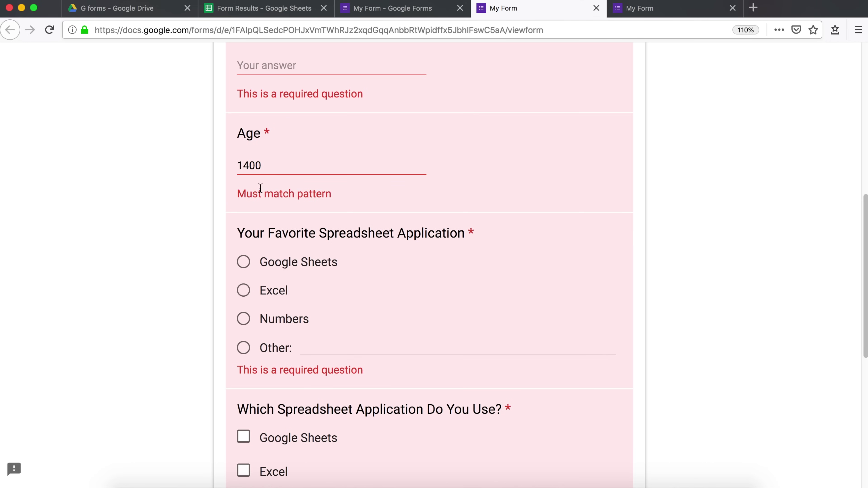
{"action": "left_click_drag", "start_coordinate": [236, 195], "coordinate": [335, 194]}
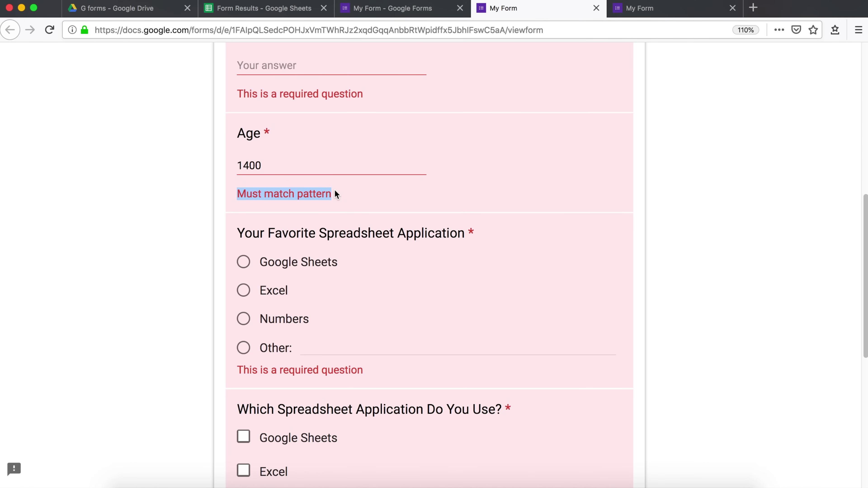
{"action": "left_click", "coordinate": [597, 7]}
Close both preview tabs, confirming Leave Page each time.
{"action": "left_click", "coordinate": [573, 233]}
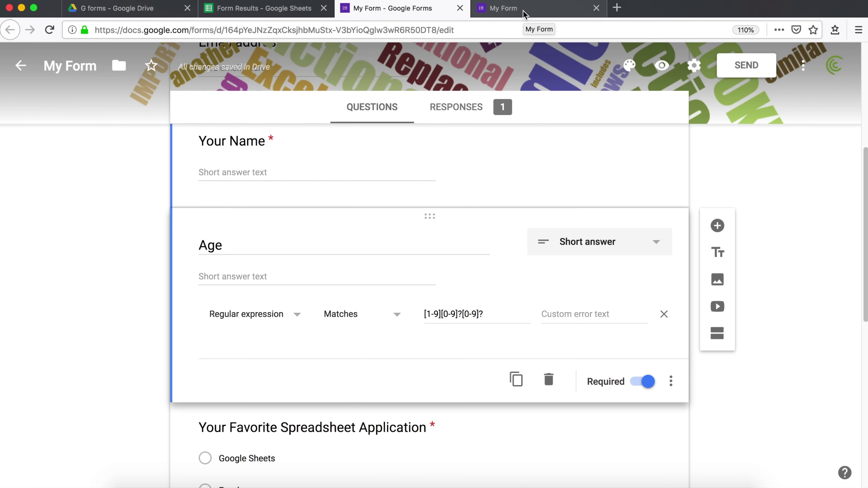
{"action": "left_click", "coordinate": [519, 10]}
{"action": "left_click", "coordinate": [596, 8]}
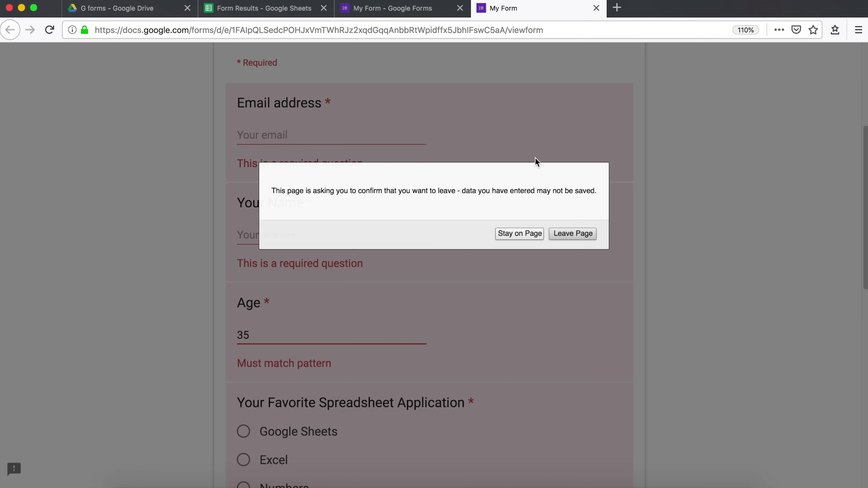
{"action": "left_click", "coordinate": [574, 233]}
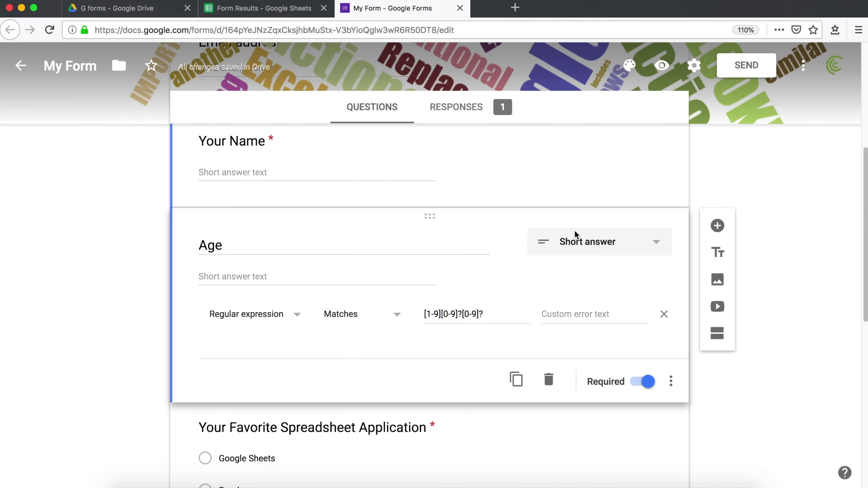
Set the Age validation's custom error text to 'Must be valid age'.
{"action": "left_click", "coordinate": [561, 314]}
{"action": "type", "text": "Must be va"}
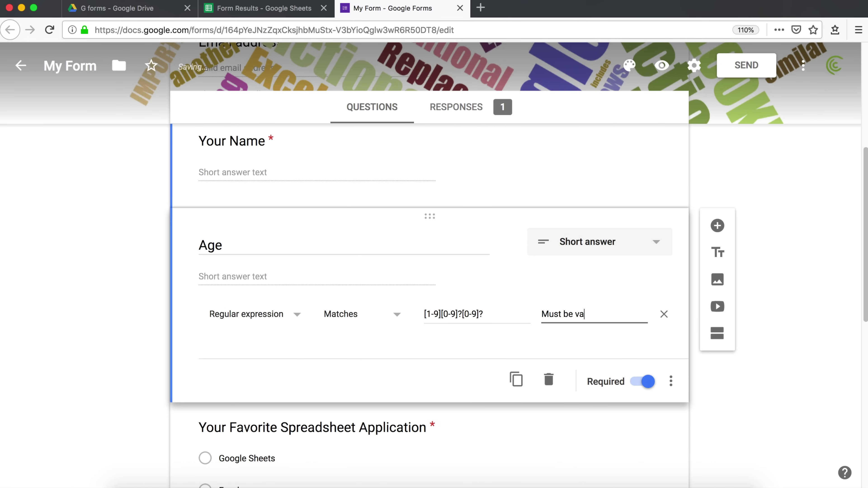
{"action": "type", "text": "lid age"}
{"action": "left_click", "coordinate": [393, 387]}
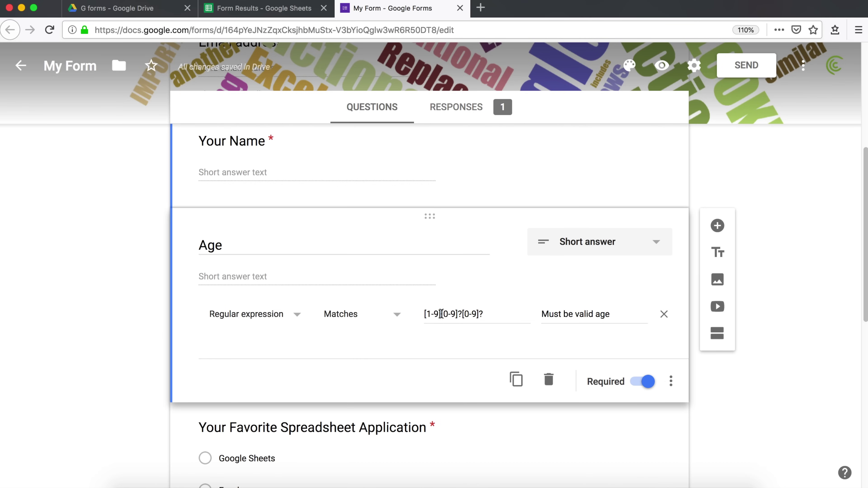
{"action": "left_click_drag", "start_coordinate": [442, 313], "coordinate": [419, 313]}
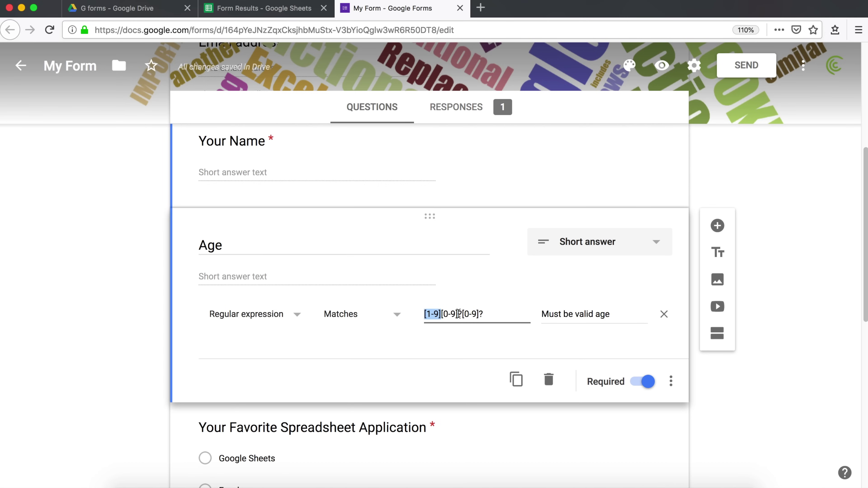
{"action": "mouse_move", "coordinate": [458, 313]}
{"action": "left_mouse_down"}
{"action": "mouse_move", "coordinate": [445, 313]}
{"action": "mouse_move", "coordinate": [458, 313]}
{"action": "left_mouse_up"}
{"action": "left_click_drag", "start_coordinate": [484, 314], "coordinate": [465, 314]}
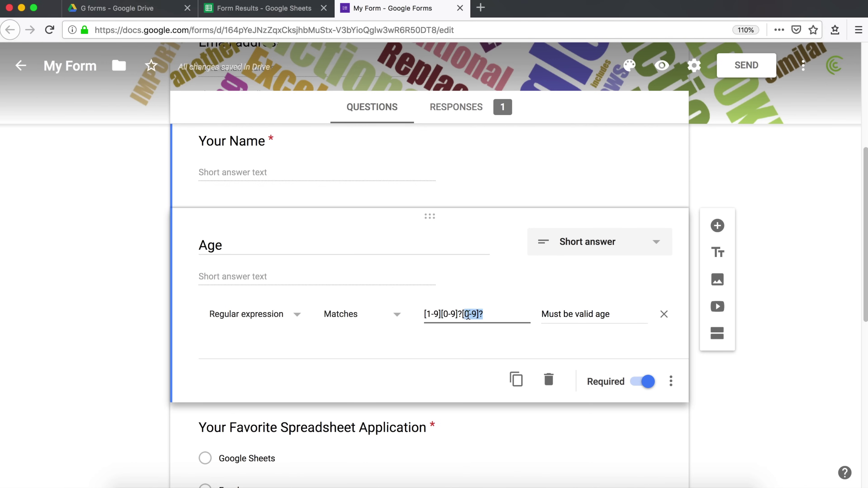
{"action": "left_click", "coordinate": [484, 314]}
Duplicate the Age question as ZipCode with error text 'Must be 5 digit zip code'.
{"action": "left_click", "coordinate": [775, 254]}
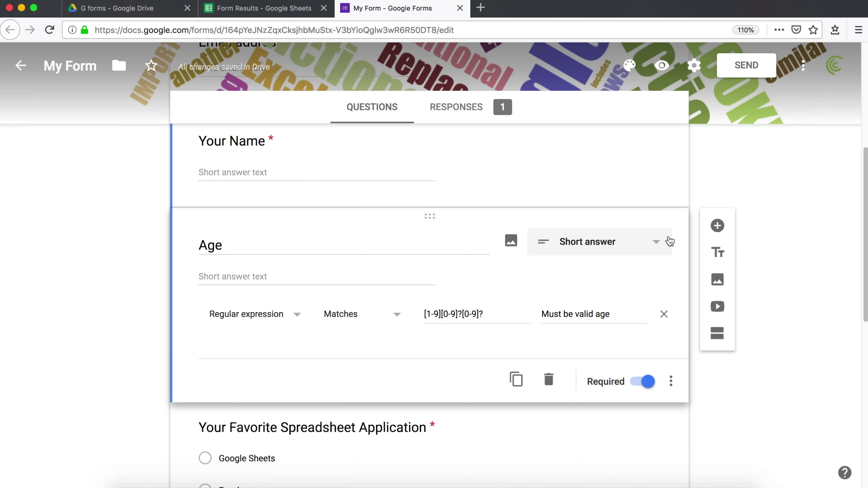
{"action": "left_click", "coordinate": [516, 379]}
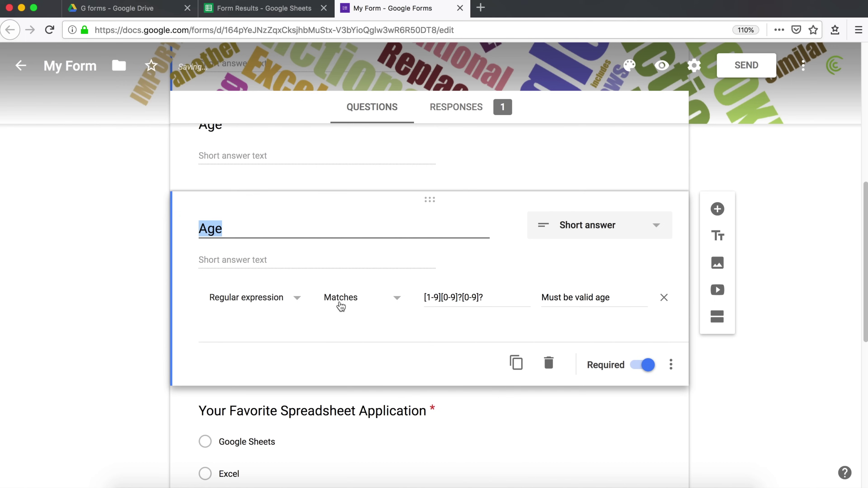
{"action": "type", "text": "ZipCode"}
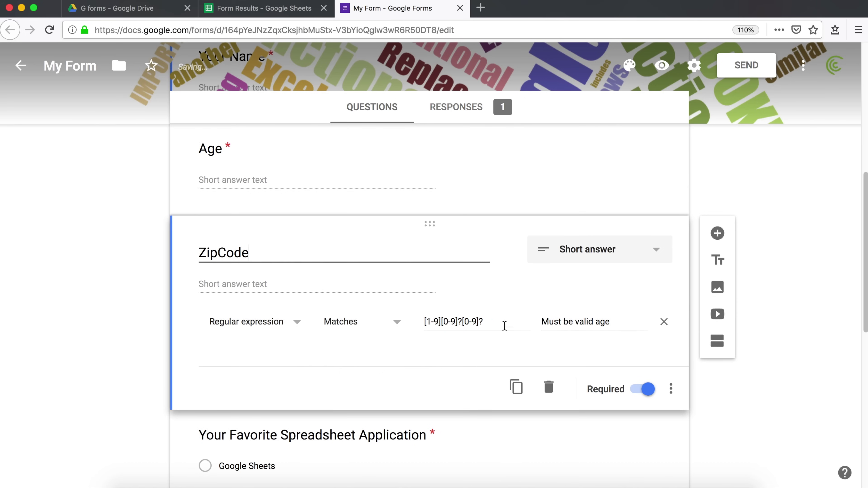
{"action": "left_click", "coordinate": [504, 325]}
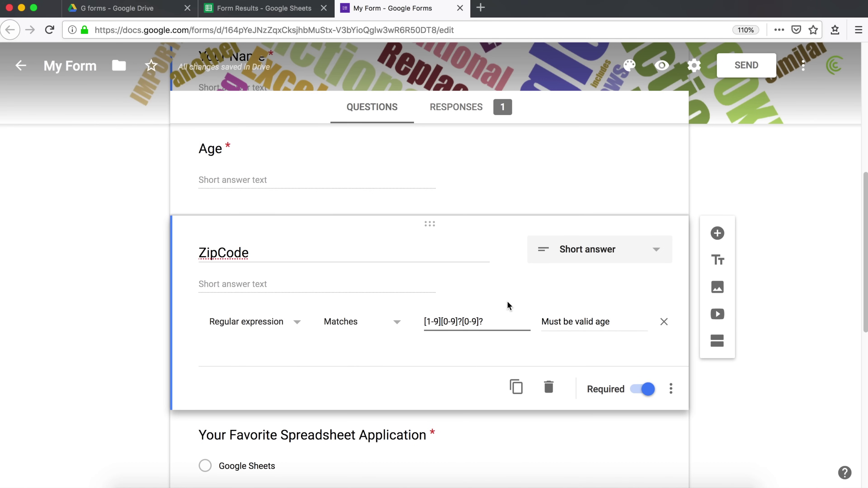
{"action": "left_click_drag", "start_coordinate": [612, 321], "coordinate": [575, 321]}
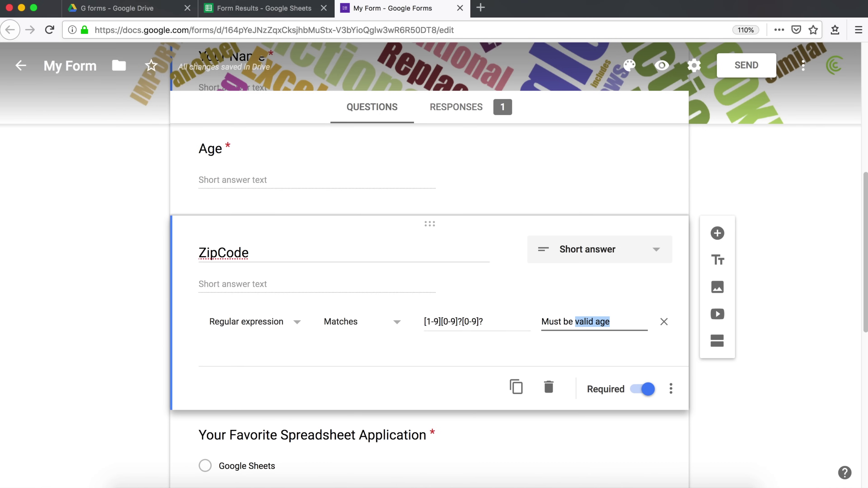
{"action": "type", "text": "5 digit "}
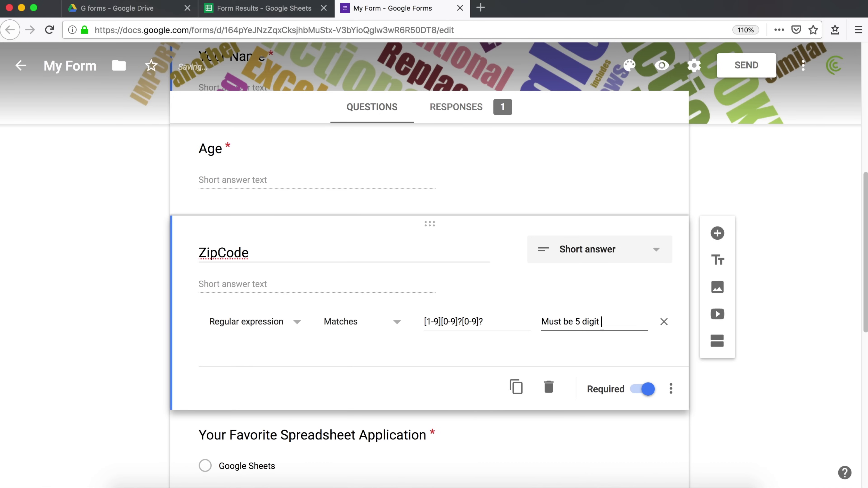
{"action": "type", "text": "zip code"}
Replace the ZipCode pattern with [0-9]{5} to require exactly five digits.
{"action": "left_click", "coordinate": [486, 322]}
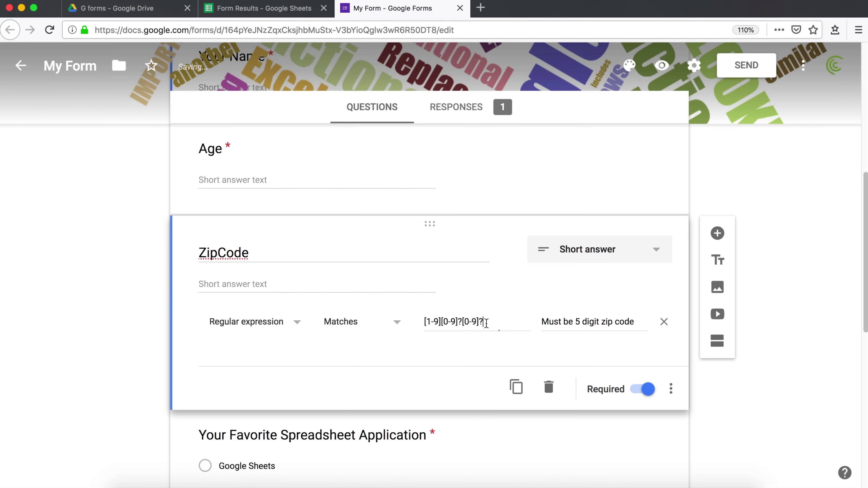
{"action": "left_click_drag", "start_coordinate": [486, 322], "coordinate": [437, 323]}
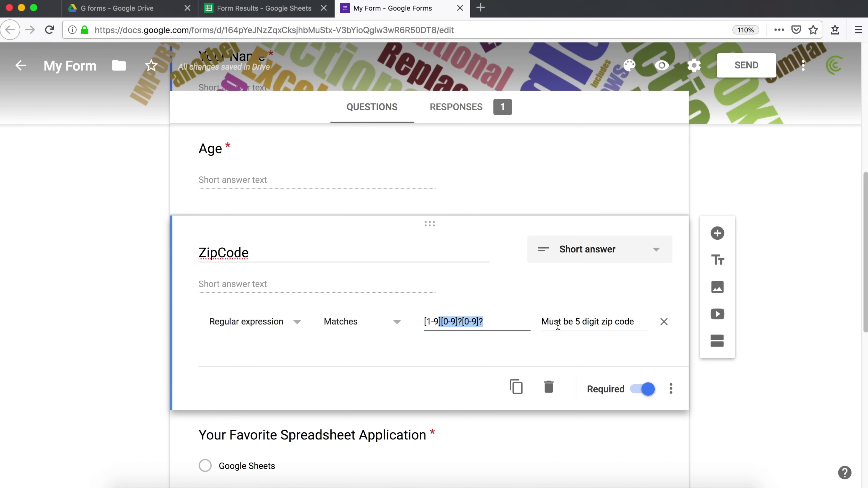
{"action": "key", "text": "BackSpace"}
{"action": "key", "text": "BackSpace"}
{"action": "key", "text": "BackSpace"}
{"action": "key", "text": "BackSpace"}
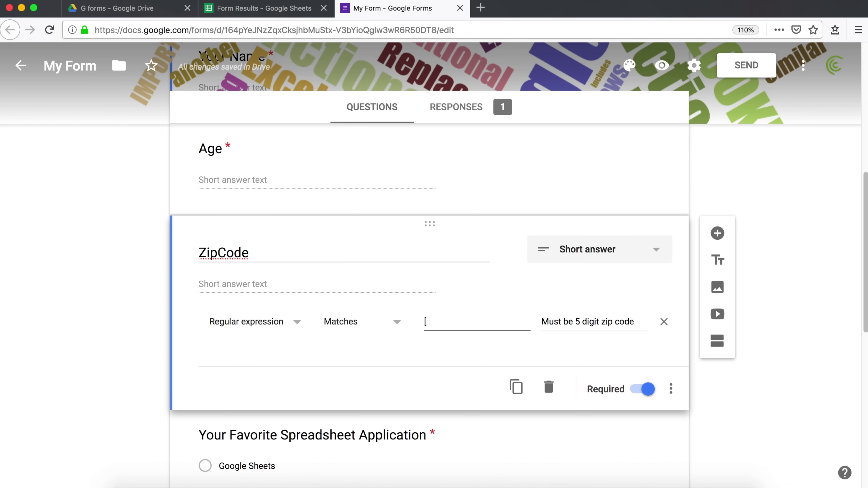
{"action": "type", "text": "0-9"}
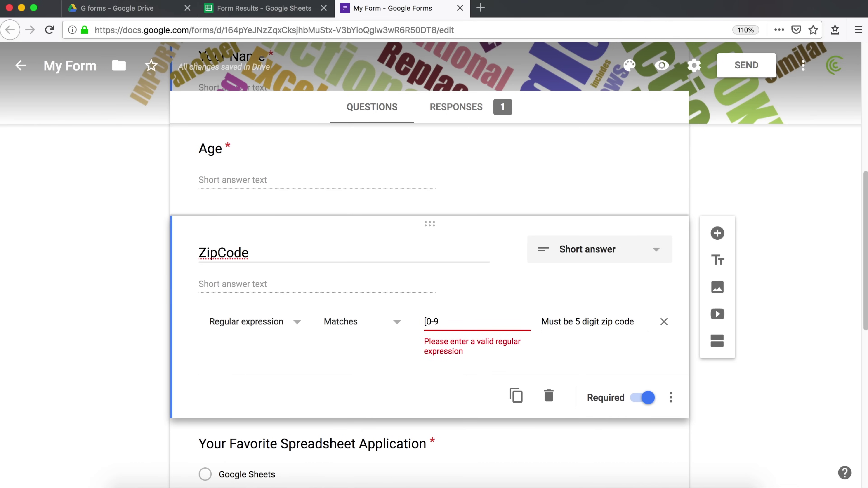
{"action": "type", "text": "]"}
{"action": "triple_click", "coordinate": [436, 321]}
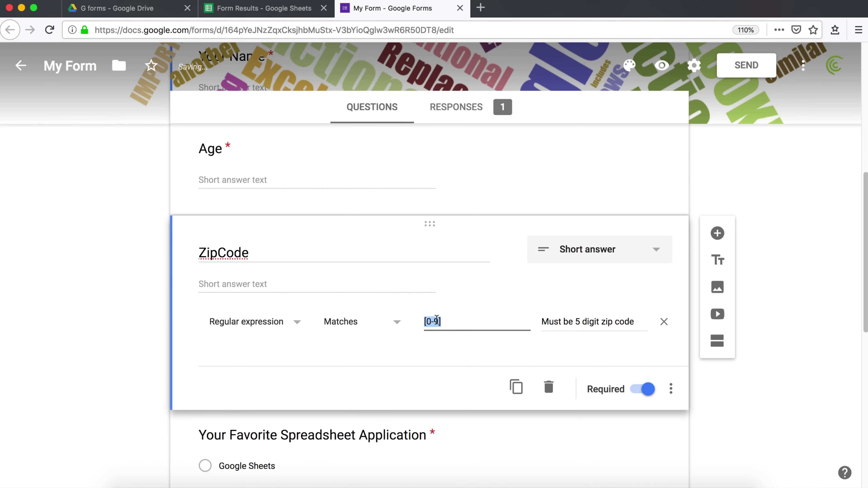
{"action": "left_click", "coordinate": [443, 323]}
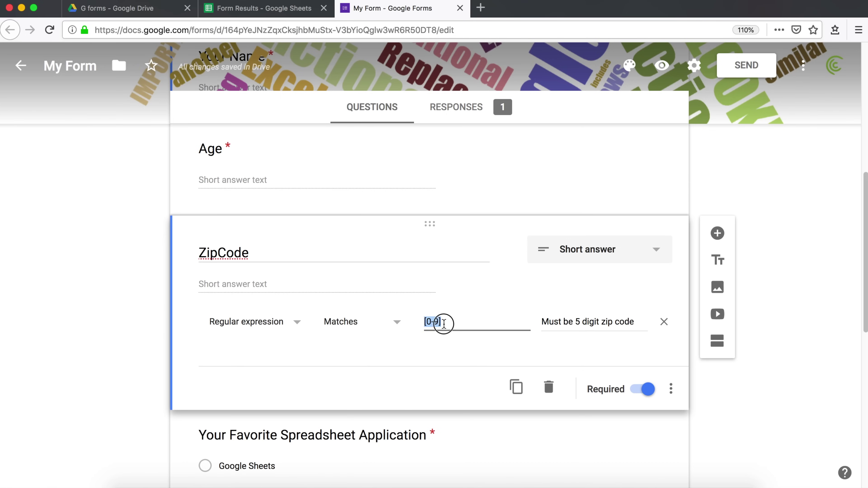
{"action": "key", "text": "ctrl+v"}
{"action": "key", "text": "ctrl+v"}
{"action": "key", "text": "ctrl+v"}
{"action": "key", "text": "ctrl+v"}
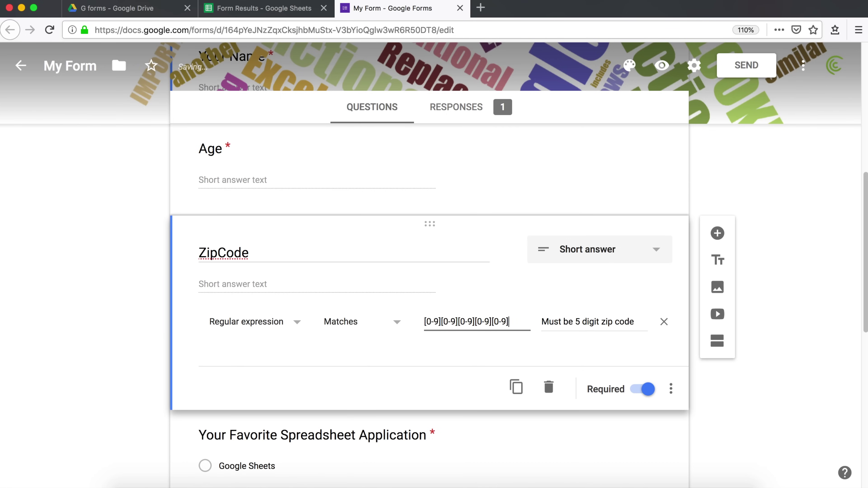
{"action": "key", "text": "BackSpace"}
{"action": "key", "text": "BackSpace"}
{"action": "key", "text": "BackSpace"}
{"action": "key", "text": "BackSpace"}
{"action": "key", "text": "BackSpace"}
{"action": "key", "text": "BackSpace"}
{"action": "key", "text": "BackSpace"}
{"action": "key", "text": "BackSpace"}
{"action": "key", "text": "BackSpace"}
{"action": "key", "text": "BackSpace"}
{"action": "key", "text": "BackSpace"}
{"action": "key", "text": "BackSpace"}
{"action": "key", "text": "BackSpace"}
{"action": "key", "text": "BackSpace"}
{"action": "key", "text": "BackSpace"}
{"action": "key", "text": "BackSpace"}
{"action": "key", "text": "BackSpace"}
{"action": "key", "text": "BackSpace"}
{"action": "key", "text": "BackSpace"}
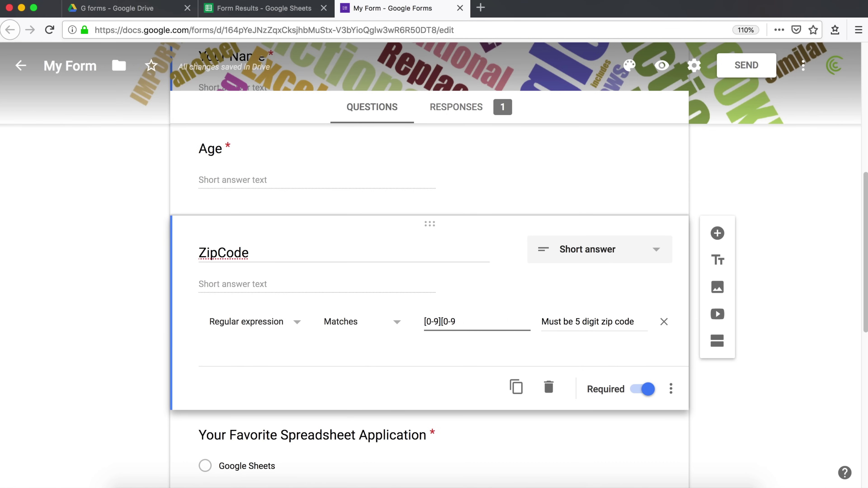
{"action": "type", "text": "{"}
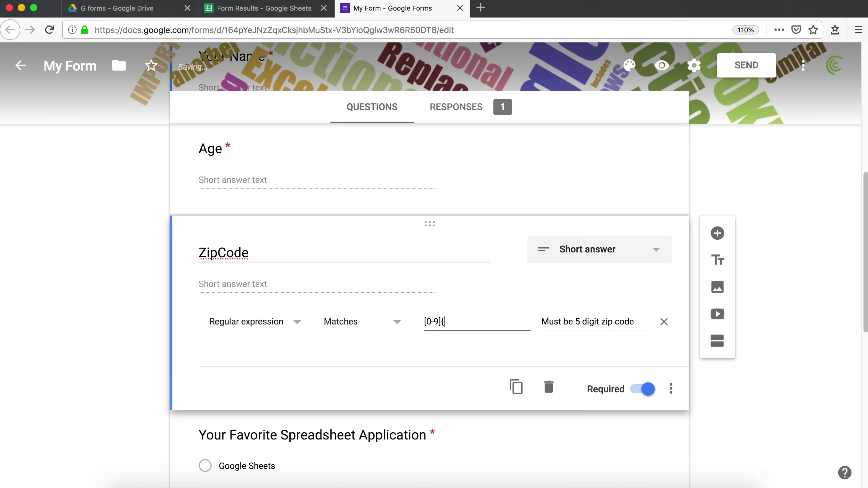
{"action": "type", "text": "}5"}
{"action": "left_click", "coordinate": [425, 322]}
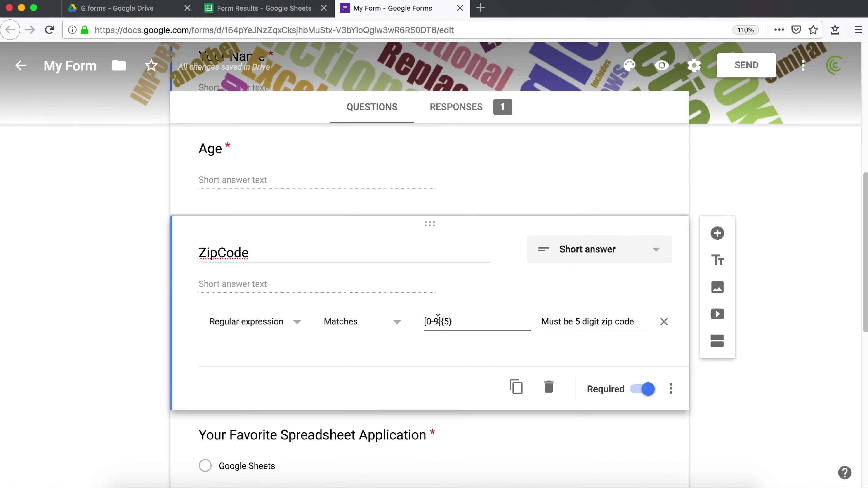
{"action": "left_click", "coordinate": [460, 321]}
{"action": "left_click", "coordinate": [778, 265]}
{"action": "left_click", "coordinate": [661, 67]}
Submit a letters-only ZipCode answer like 'dfdsd' to confirm it is rejected.
{"action": "scroll", "coordinate": [427, 303], "scroll_direction": "down", "scroll_amount": 5}
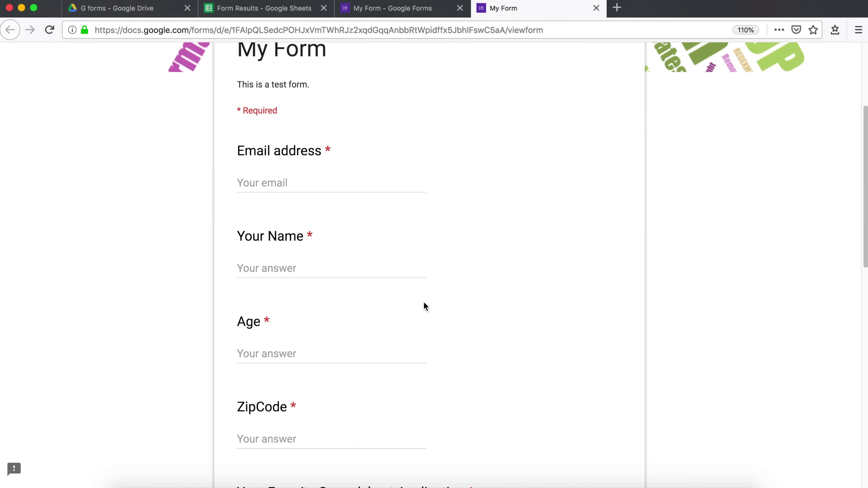
{"action": "scroll", "coordinate": [308, 357], "scroll_direction": "down", "scroll_amount": 3}
{"action": "left_click", "coordinate": [325, 319]}
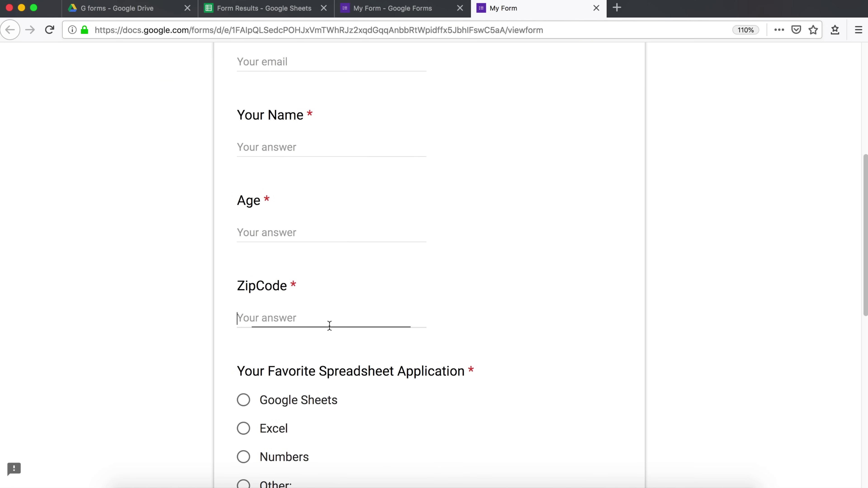
{"action": "type", "text": "dfdsd"}
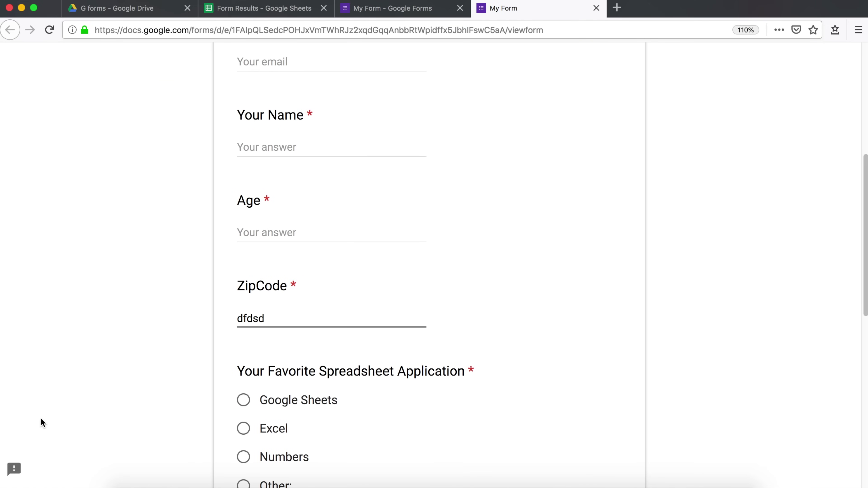
{"action": "scroll", "coordinate": [82, 407], "scroll_direction": "down", "scroll_amount": 5}
{"action": "scroll", "coordinate": [239, 407], "scroll_direction": "down", "scroll_amount": 5}
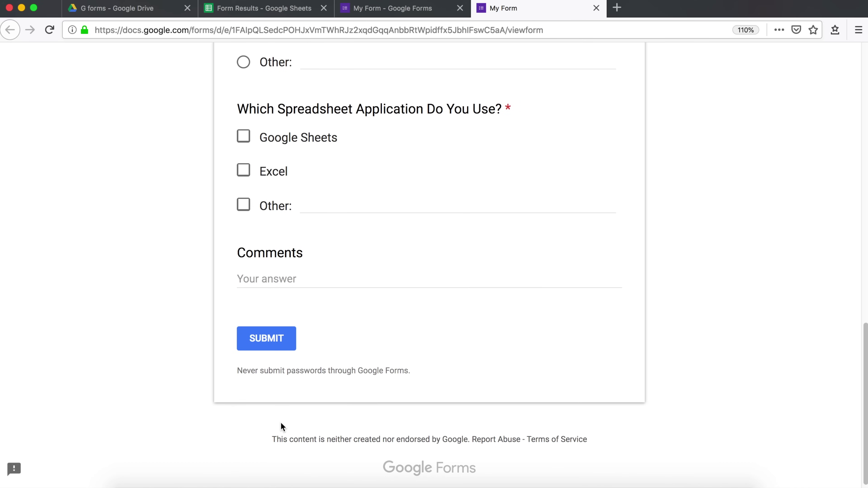
{"action": "left_click", "coordinate": [271, 352]}
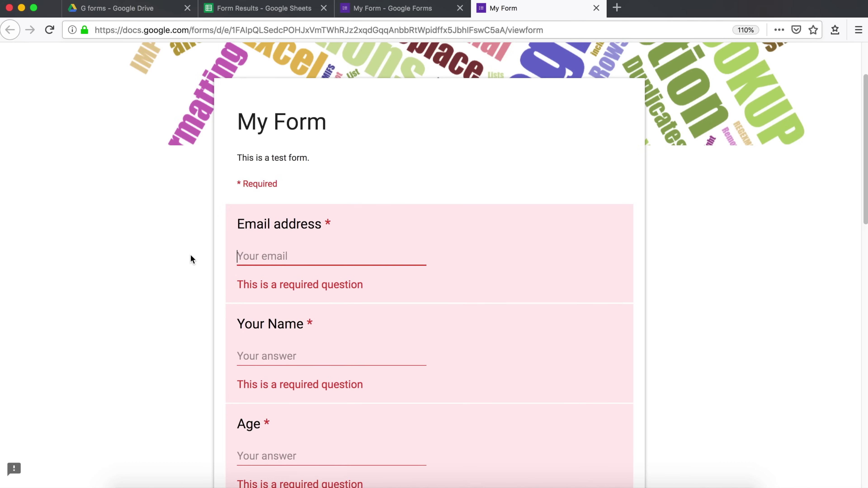
{"action": "scroll", "coordinate": [196, 260], "scroll_direction": "down", "scroll_amount": 3}
{"action": "scroll", "coordinate": [276, 351], "scroll_direction": "down", "scroll_amount": 3}
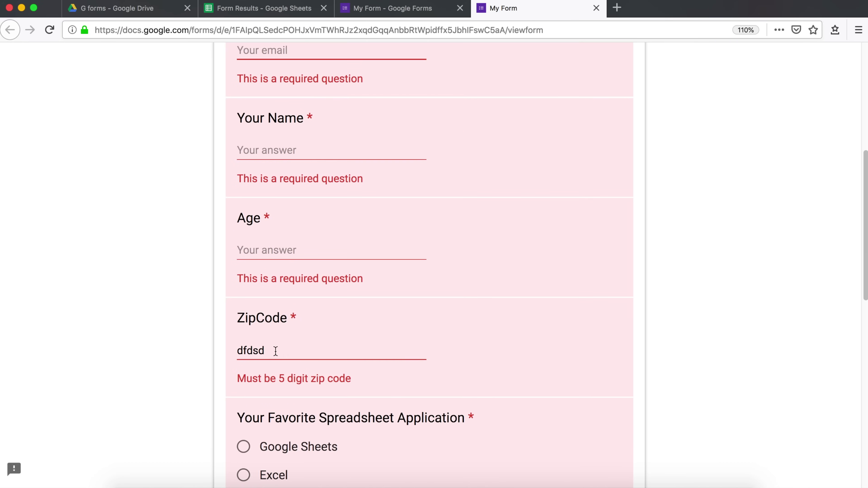
{"action": "left_click", "coordinate": [275, 351]}
{"action": "type", "text": "dsf"}
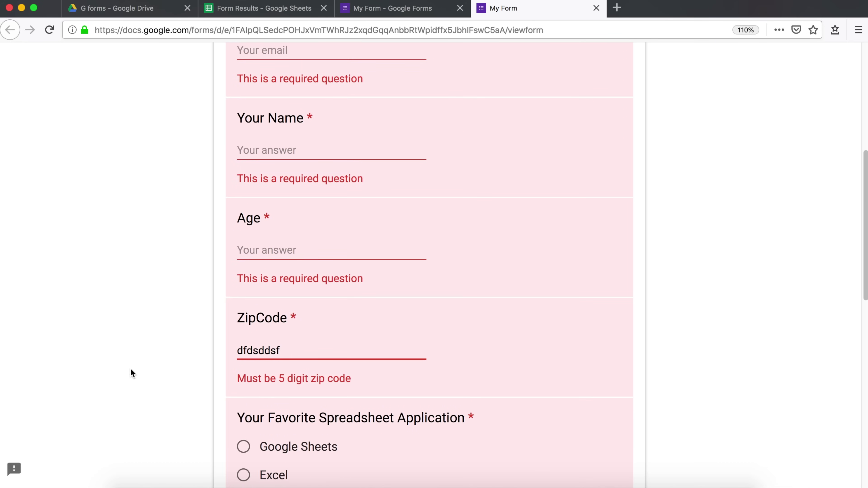
Replace the ZipCode answer with 13432 and confirm it passes validation.
{"action": "double_click", "coordinate": [287, 349]}
{"action": "type", "text": "1"}
{"action": "left_click", "coordinate": [199, 359]}
{"action": "left_click", "coordinate": [252, 351]}
{"action": "type", "text": "3432"}
{"action": "left_click", "coordinate": [211, 350]}
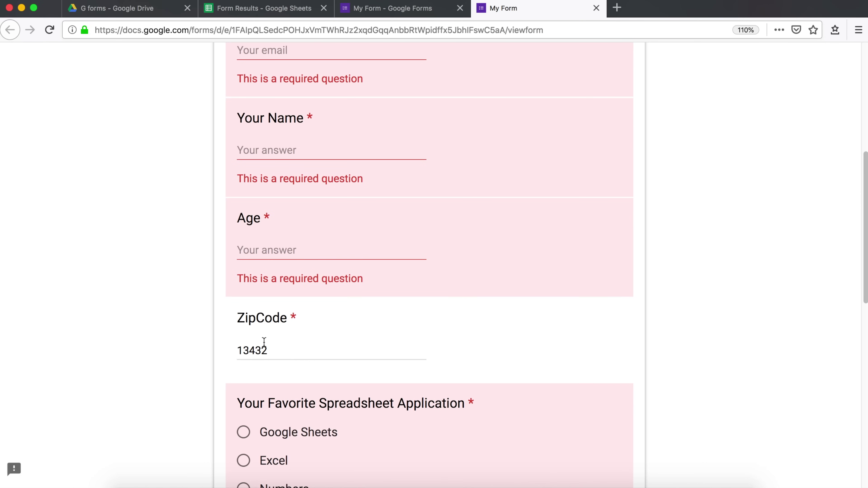
{"action": "scroll", "coordinate": [263, 344], "scroll_direction": "down", "scroll_amount": 2}
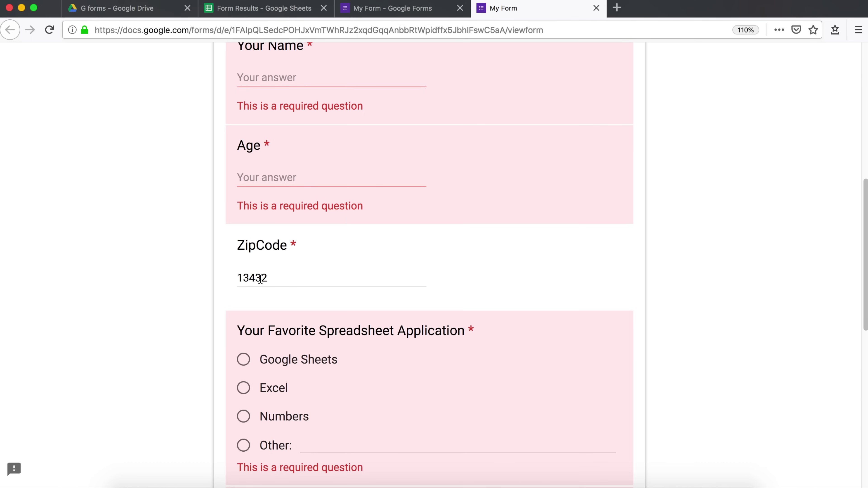
Enter the postal code 'H1D FFR' as ZipCode, then close the preview.
{"action": "left_click", "coordinate": [268, 278]}
{"action": "key", "text": "BackSpace"}
{"action": "key", "text": "BackSpace"}
{"action": "key", "text": "BackSpace"}
{"action": "key", "text": "BackSpace"}
{"action": "key", "text": "BackSpace"}
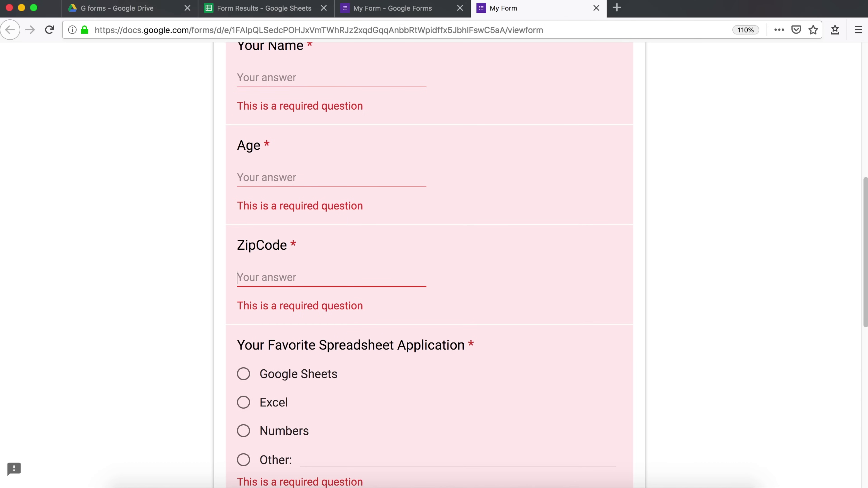
{"action": "type", "text": "H1"}
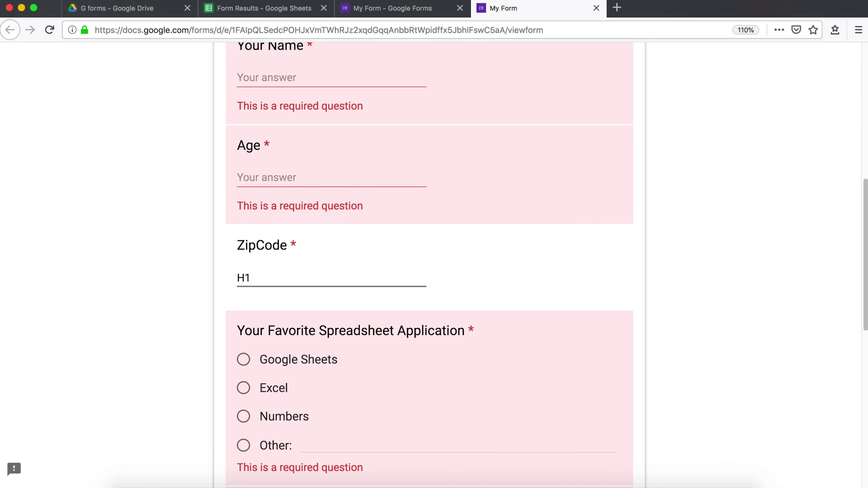
{"action": "type", "text": "D FFR"}
{"action": "left_click", "coordinate": [272, 277]}
{"action": "left_click", "coordinate": [595, 8]}
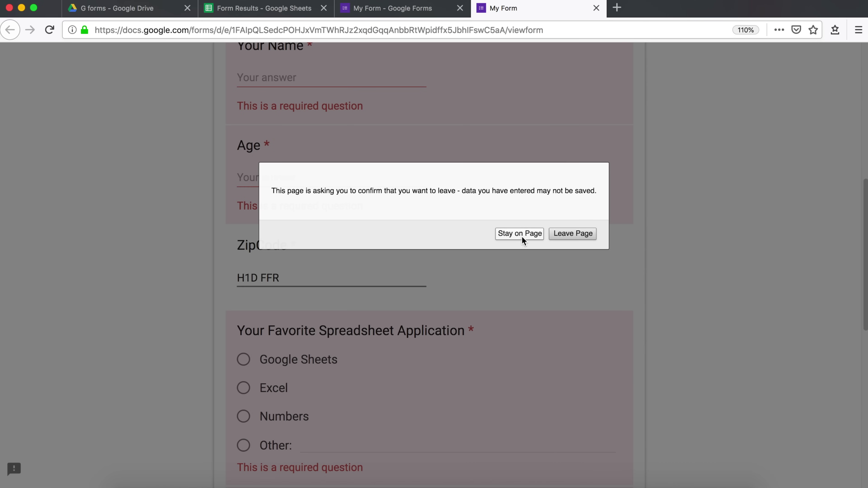
Change the ZipCode pattern to [a-zA-Z0-9]{3}\s[a-zA-Z0-9]{3}.
{"action": "left_click", "coordinate": [564, 236]}
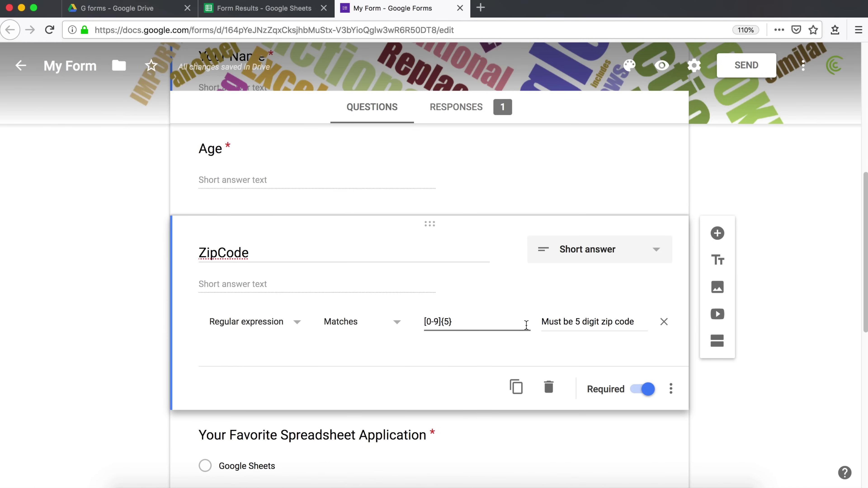
{"action": "key", "text": "BackSpace"}
{"action": "key", "text": "BackSpace"}
{"action": "key", "text": "BackSpace"}
{"action": "key", "text": "BackSpace"}
{"action": "key", "text": "BackSpace"}
{"action": "key", "text": "BackSpace"}
{"action": "key", "text": "BackSpace"}
{"action": "key", "text": "BackSpace"}
{"action": "type", "text": "["}
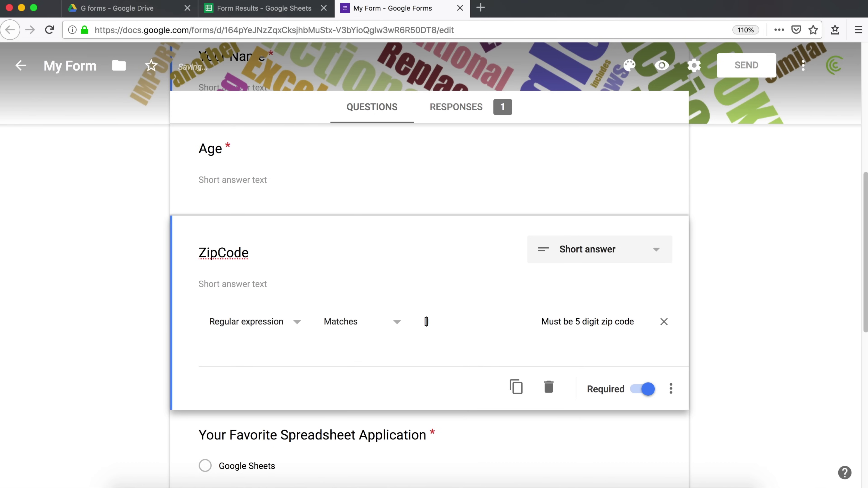
{"action": "type", "text": "a-z"}
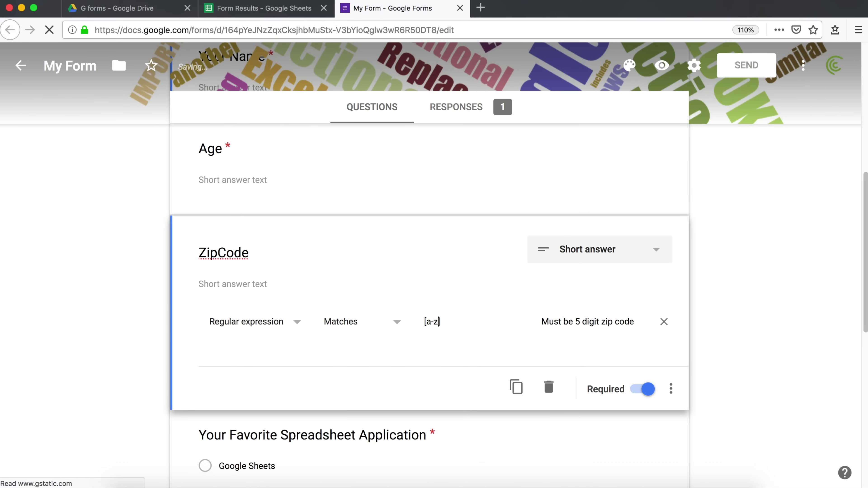
{"action": "type", "text": "A-Z"}
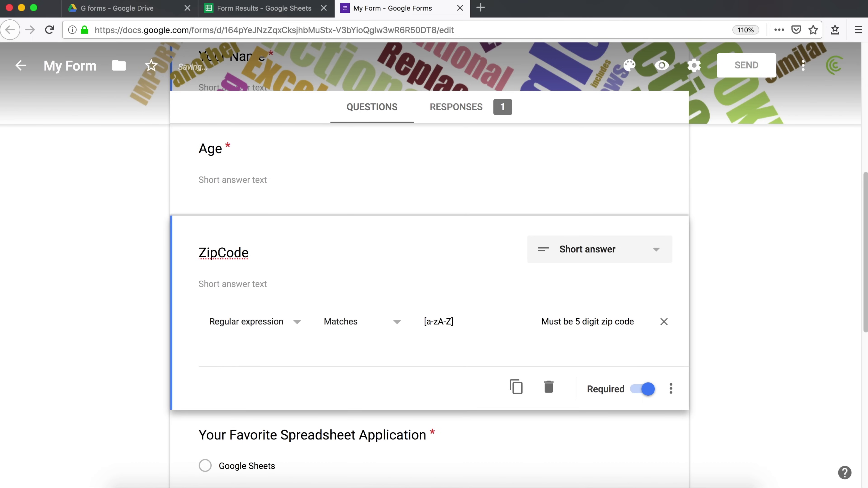
{"action": "type", "text": "0-9]{"}
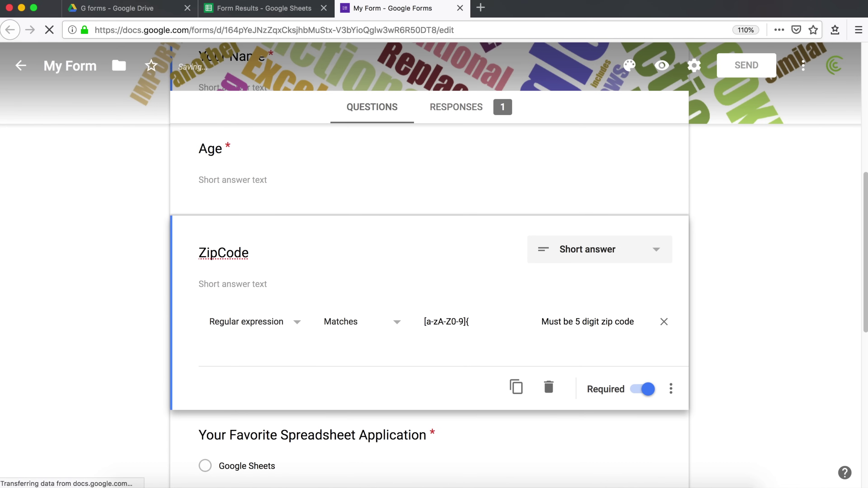
{"action": "type", "text": "3}"}
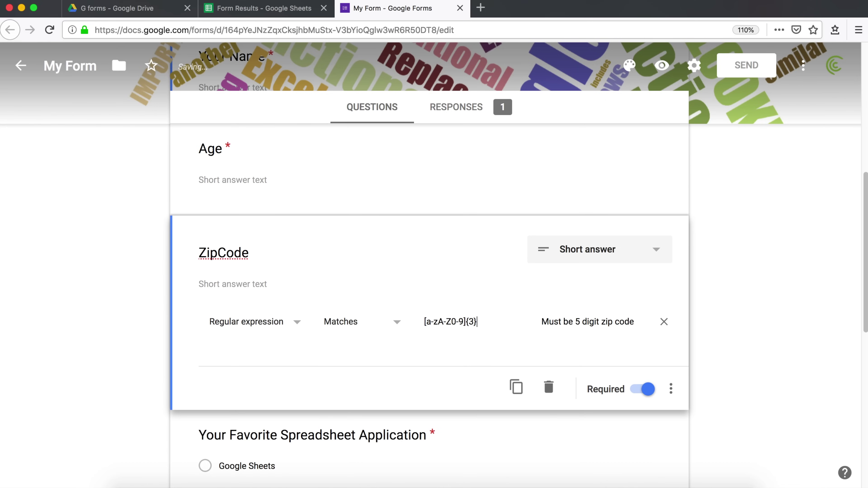
{"action": "left_click_drag", "start_coordinate": [484, 325], "coordinate": [412, 315]}
{"action": "key", "text": "super+c"}
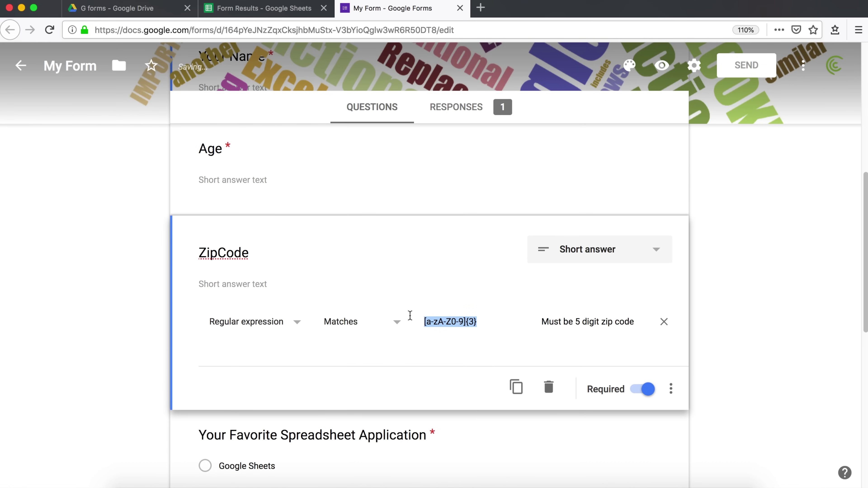
{"action": "left_click", "coordinate": [488, 319]}
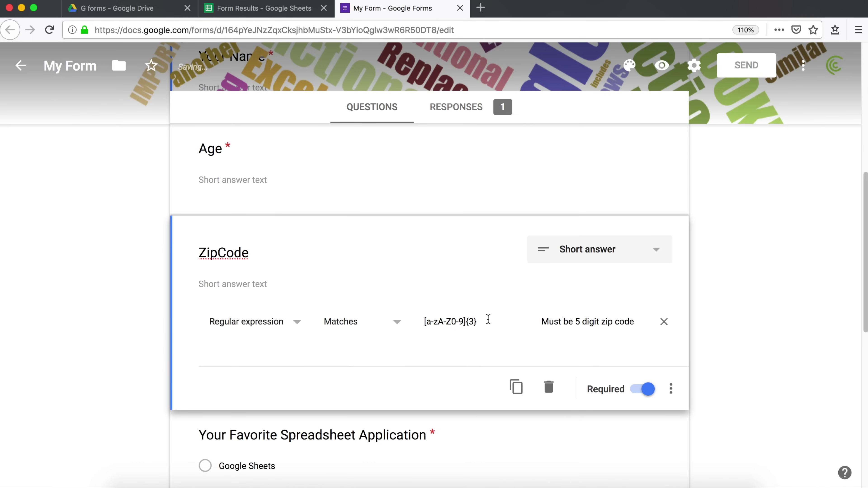
{"action": "type", "text": "\\s"}
{"action": "key", "text": "super+v"}
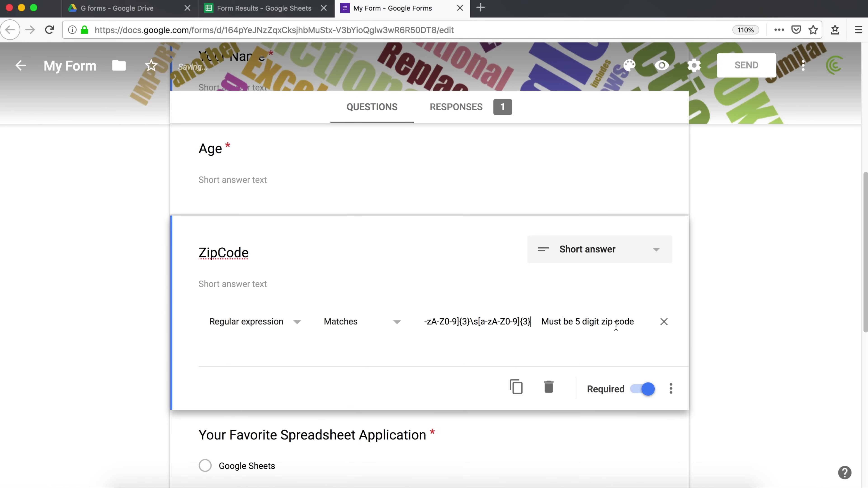
Change the ZipCode error text to 'Must be in this format H2R G4T' and preview.
{"action": "left_click", "coordinate": [465, 333]}
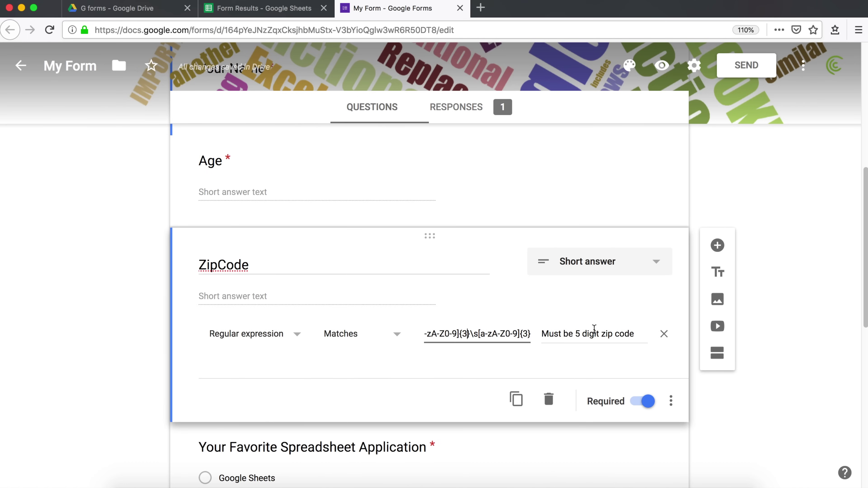
{"action": "left_click", "coordinate": [577, 334]}
{"action": "left_click_drag", "start_coordinate": [576, 334], "coordinate": [707, 337]}
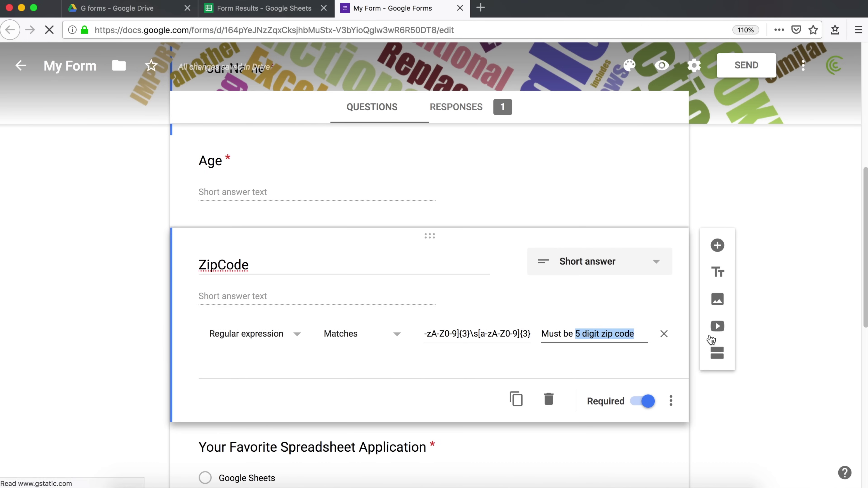
{"action": "key", "text": "BackSpace"}
{"action": "type", "text": "in"}
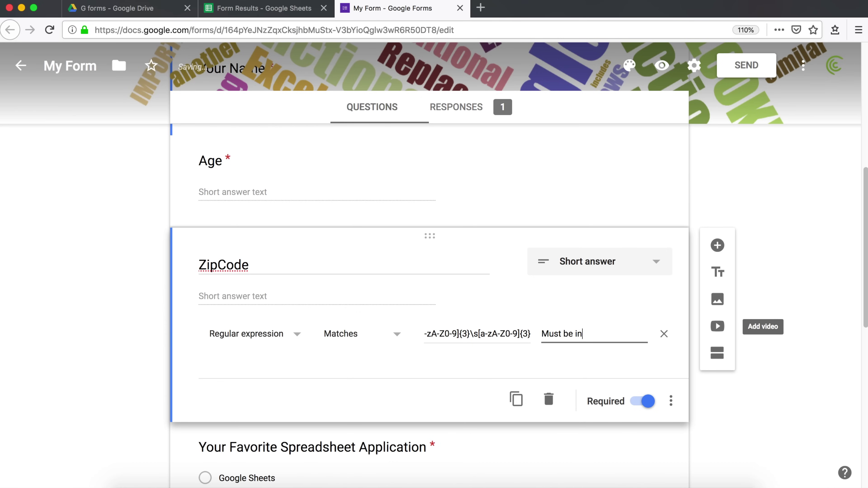
{"action": "type", "text": " this form"}
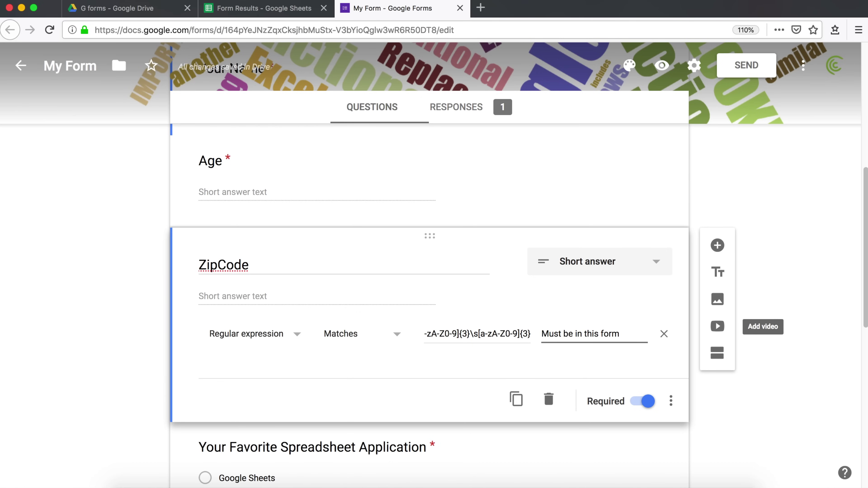
{"action": "type", "text": "at H"}
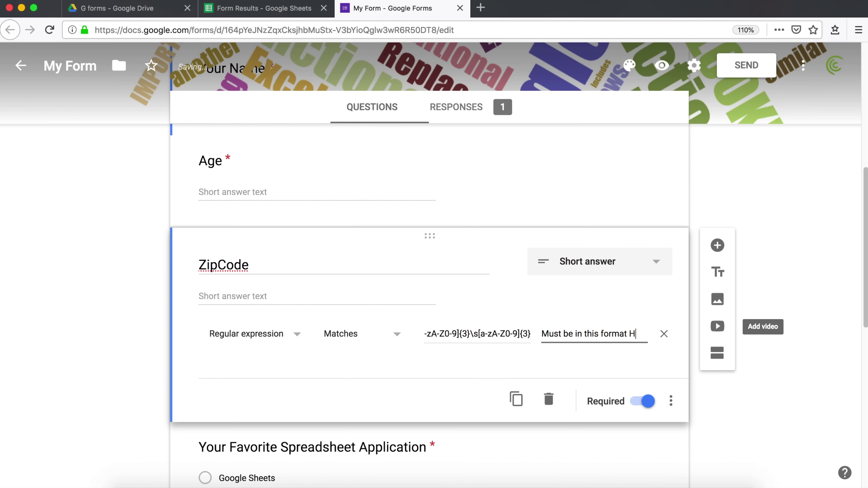
{"action": "type", "text": "2R G4T"}
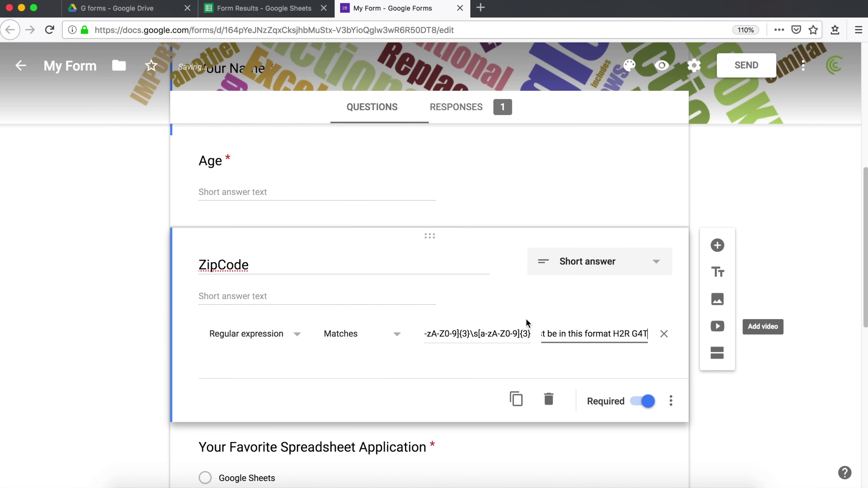
{"action": "left_click", "coordinate": [662, 66]}
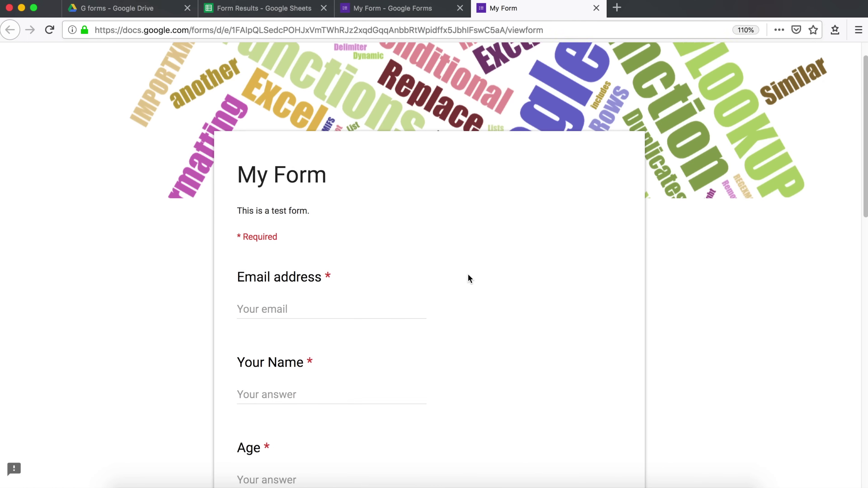
In the preview, answer ZipCode with 'erere' and submit to check the validation error.
{"action": "scroll", "coordinate": [467, 274], "scroll_direction": "down", "scroll_amount": 8}
{"action": "left_click", "coordinate": [265, 292]}
{"action": "type", "text": "er"}
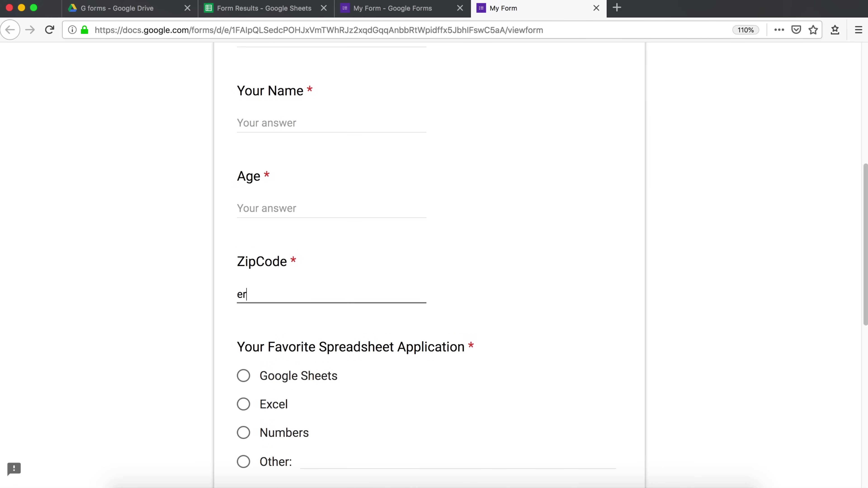
{"action": "type", "text": "ere"}
{"action": "scroll", "coordinate": [210, 414], "scroll_direction": "down", "scroll_amount": 8}
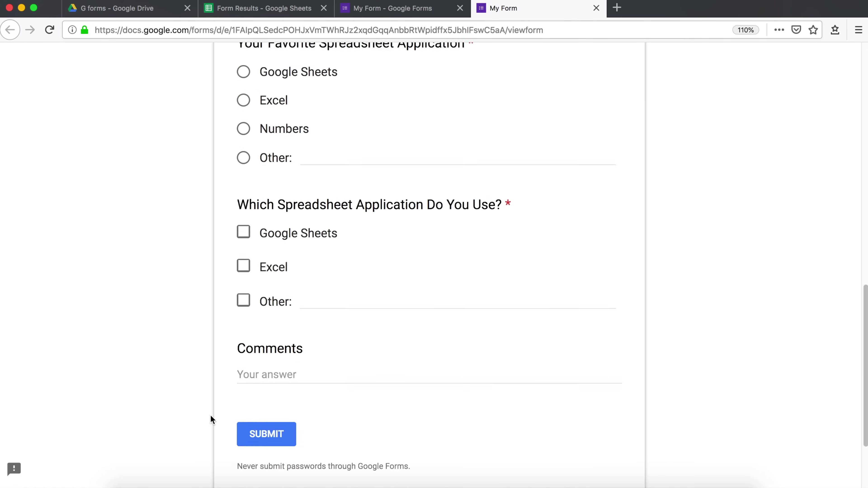
{"action": "scroll", "coordinate": [210, 414], "scroll_direction": "down", "scroll_amount": 3}
{"action": "left_click", "coordinate": [270, 342]}
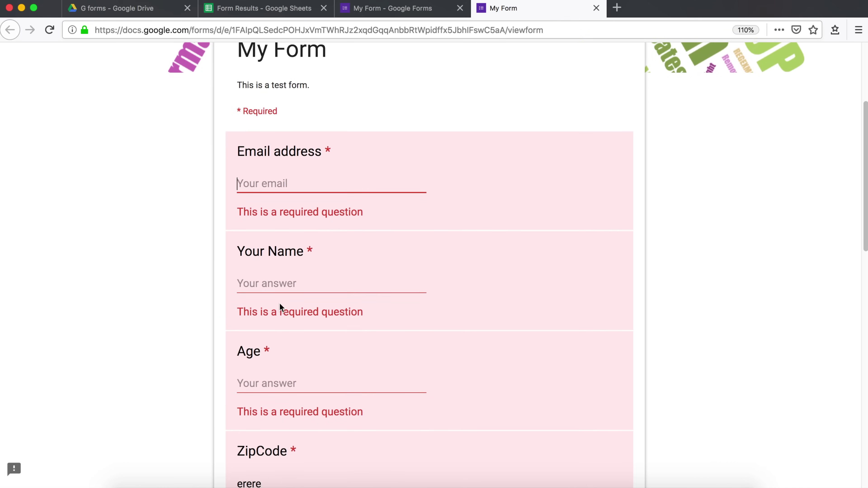
Replace the ZipCode answer with '23432' and confirm it shows the custom format error.
{"action": "scroll", "coordinate": [280, 307], "scroll_direction": "down", "scroll_amount": 3}
{"action": "left_click", "coordinate": [275, 368]}
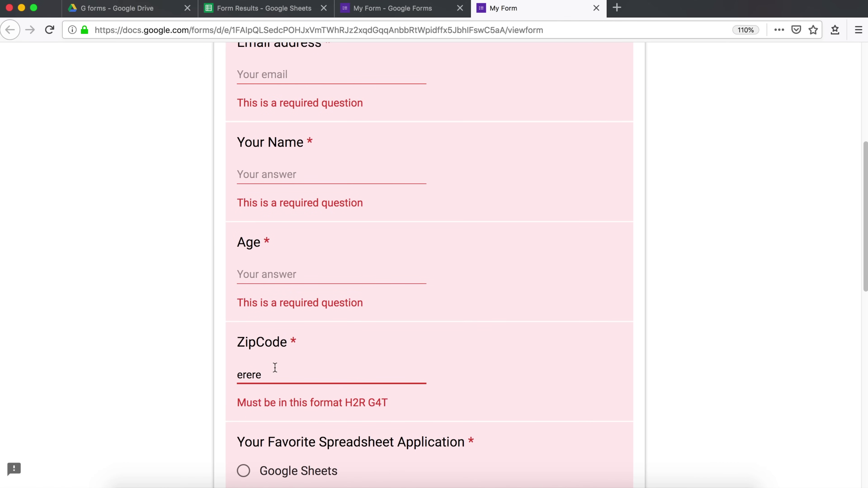
{"action": "key", "text": "BackSpace"}
{"action": "key", "text": "BackSpace"}
{"action": "key", "text": "BackSpace"}
{"action": "key", "text": "BackSpace"}
{"action": "key", "text": "BackSpace"}
{"action": "type", "text": "23432"}
{"action": "scroll", "coordinate": [218, 384], "scroll_direction": "down", "scroll_amount": 2}
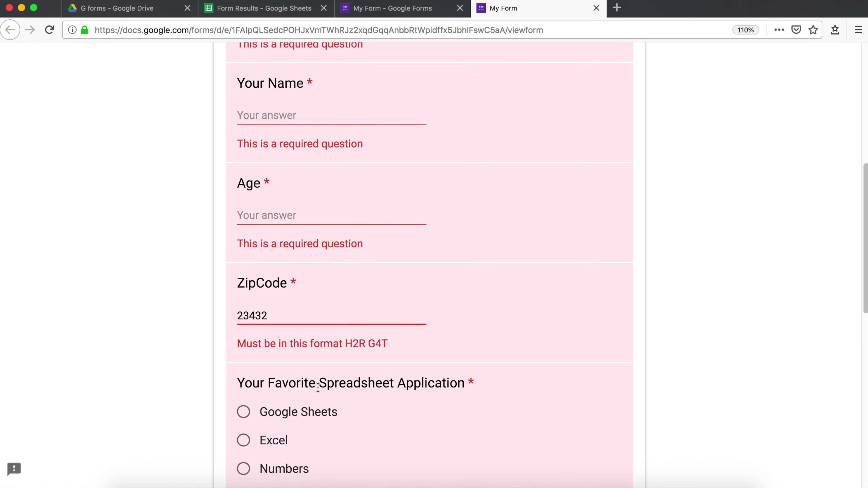
{"action": "scroll", "coordinate": [190, 345], "scroll_direction": "down", "scroll_amount": 2}
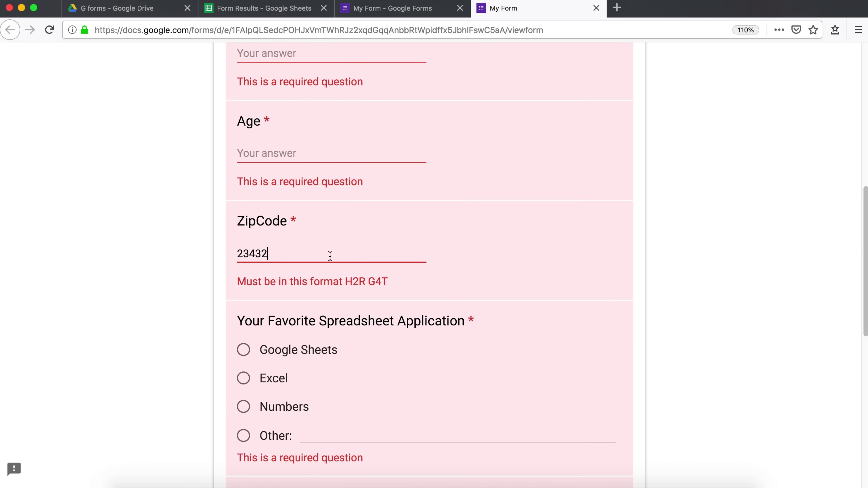
{"action": "left_click", "coordinate": [711, 296]}
Change the ZipCode answer to 'fghtdf', then 'fgh tdf', and confirm it is accepted.
{"action": "double_click", "coordinate": [317, 251]}
{"action": "type", "text": "fghtdf"}
{"action": "left_click", "coordinate": [697, 269]}
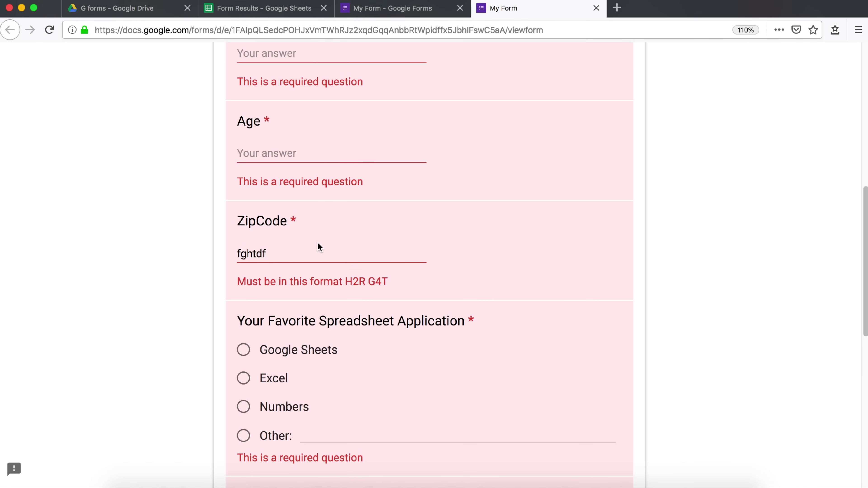
{"action": "left_click", "coordinate": [253, 254]}
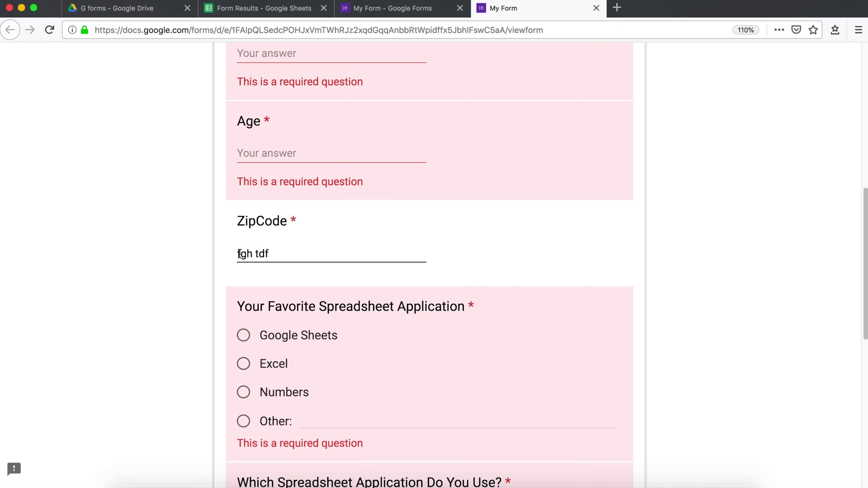
{"action": "left_click", "coordinate": [273, 246]}
{"action": "left_click", "coordinate": [245, 254]}
{"action": "key", "text": "shift+Left"}
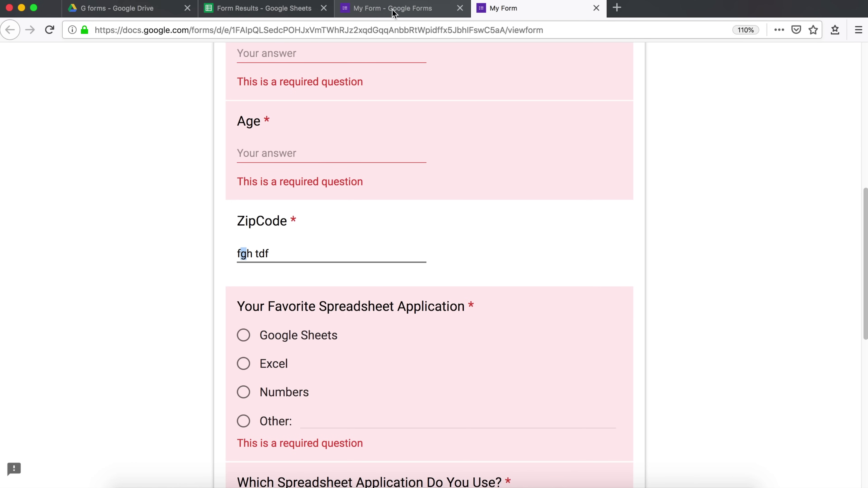
Back in the editor, replace the first {3} in the ZipCode pattern with [0-9].
{"action": "key", "text": "ctrl+shift+Tab"}
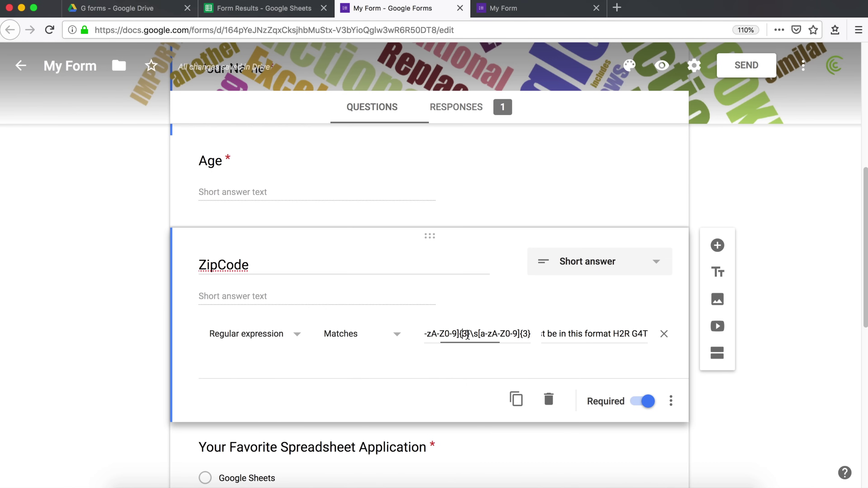
{"action": "mouse_move", "coordinate": [461, 339]}
{"action": "left_mouse_down"}
{"action": "mouse_move", "coordinate": [470, 333]}
{"action": "mouse_move", "coordinate": [397, 329]}
{"action": "mouse_move", "coordinate": [466, 333]}
{"action": "left_mouse_up"}
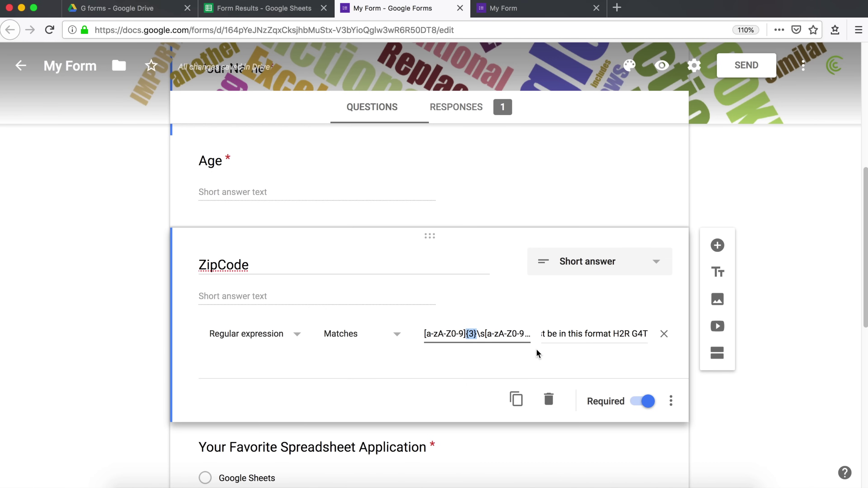
{"action": "key", "text": "BackSpace"}
{"action": "key", "text": "BackSpace"}
{"action": "key", "text": "BackSpace"}
{"action": "key", "text": "BackSpace"}
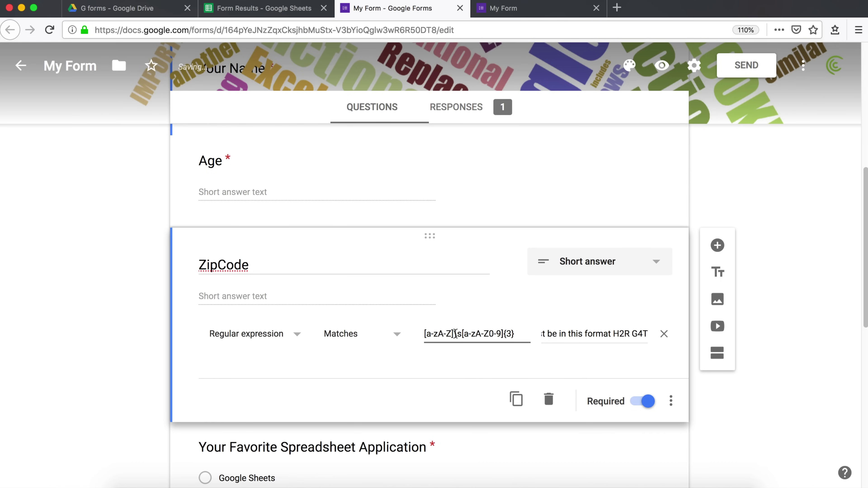
{"action": "left_click", "coordinate": [452, 333]}
{"action": "type", "text": "[0"}
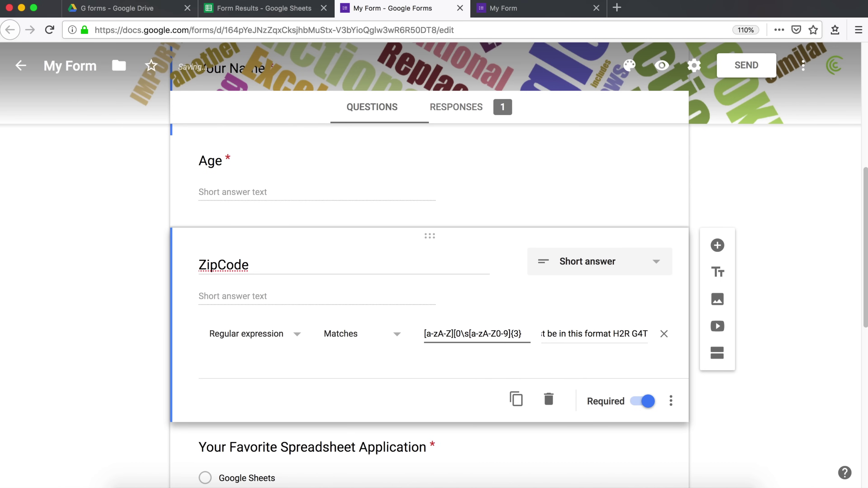
{"action": "type", "text": "-9"}
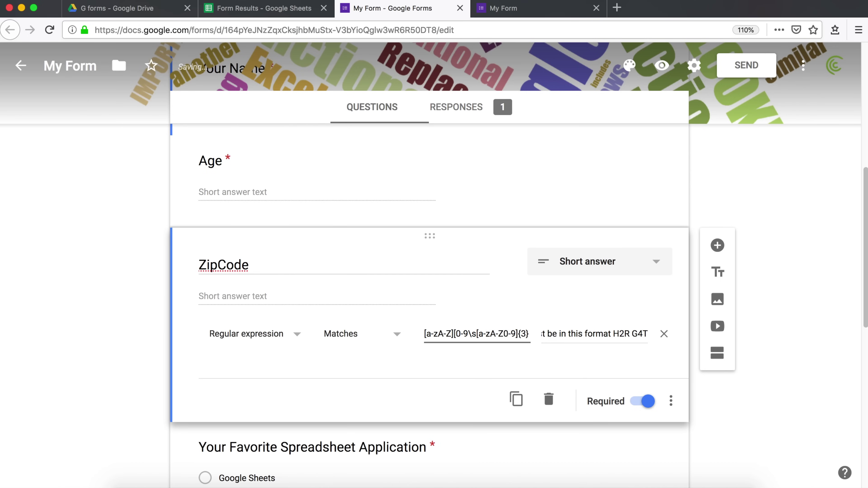
{"action": "type", "text": "]"}
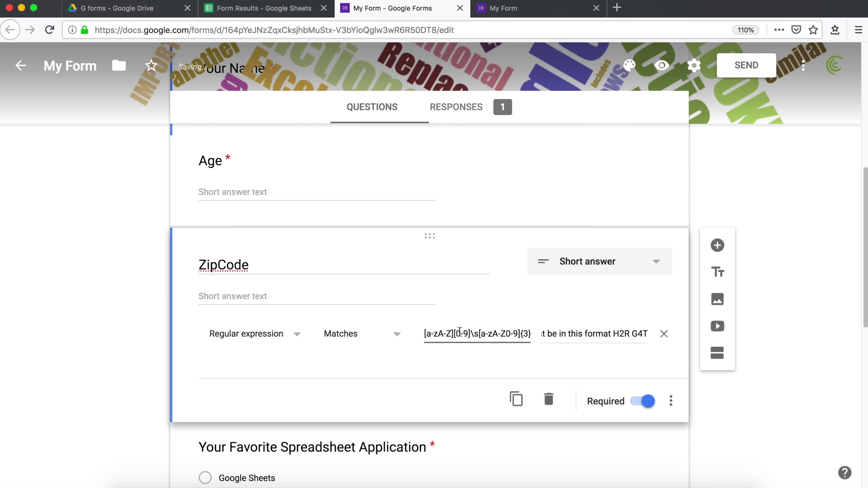
Add [a-zA-Z] after [0-9] so the pattern starts [a-zA-Z][0-9][a-zA-Z]\s.
{"action": "left_click_drag", "start_coordinate": [453, 333], "coordinate": [424, 333]}
{"action": "key", "text": "super+c"}
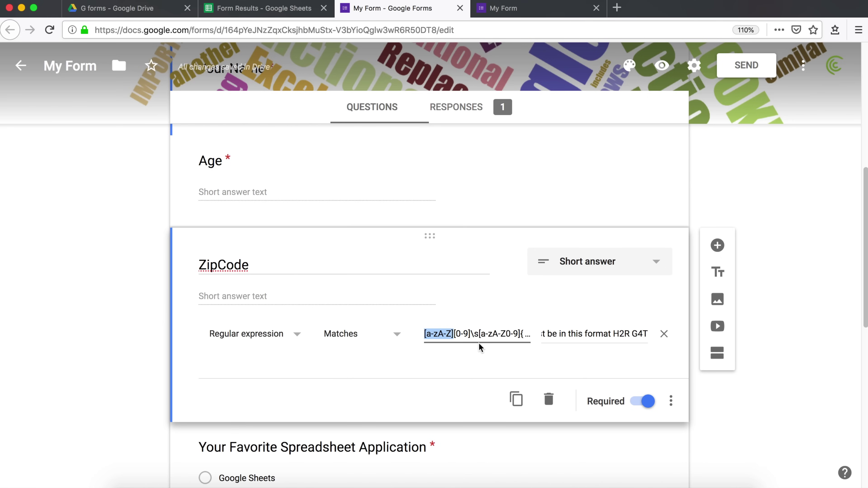
{"action": "left_click", "coordinate": [471, 333]}
{"action": "key", "text": "super+v"}
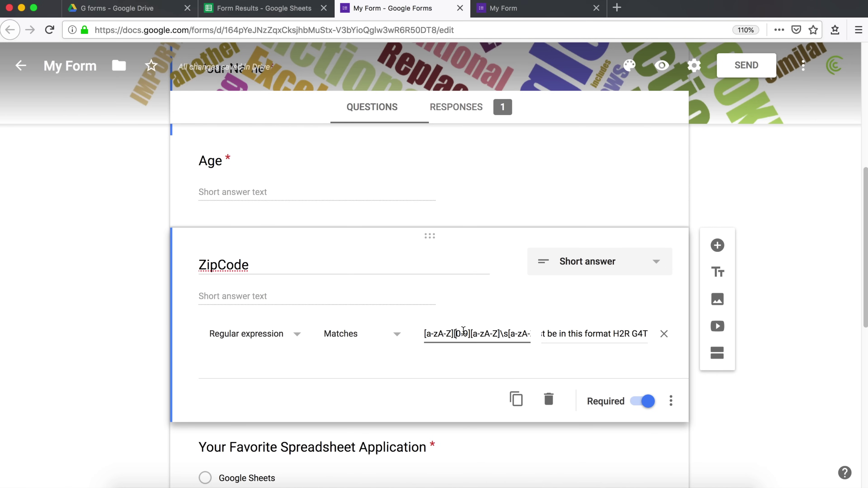
{"action": "left_click", "coordinate": [430, 333]}
{"action": "left_click", "coordinate": [461, 296]}
{"action": "left_click_drag", "start_coordinate": [425, 334], "coordinate": [603, 338]}
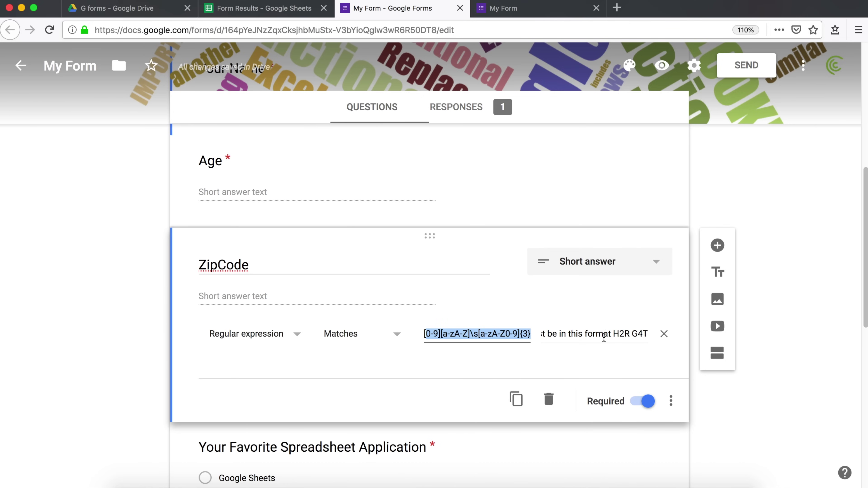
Replace the ZipCode pattern with [a-zA-Z], try [a-h] and [asdfr], then empty it to [].
{"action": "key", "text": "super+v"}
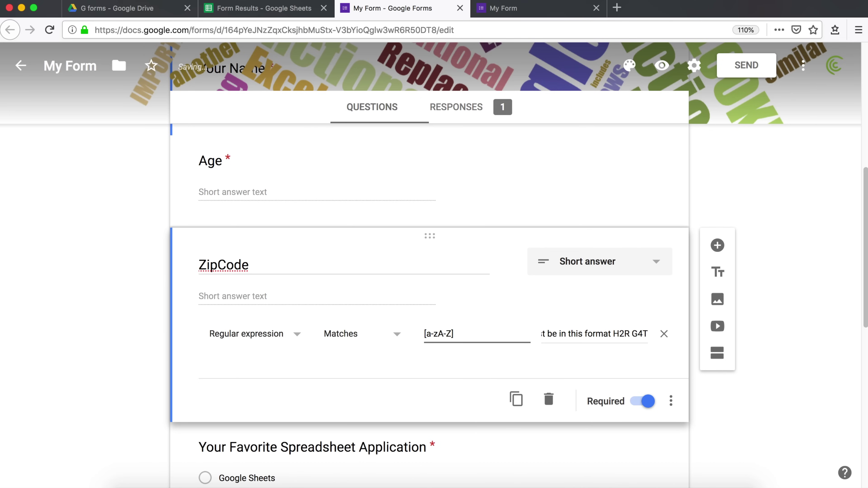
{"action": "key", "text": "BackSpace"}
{"action": "key", "text": "BackSpace"}
{"action": "key", "text": "BackSpace"}
{"action": "key", "text": "BackSpace"}
{"action": "key", "text": "BackSpace"}
{"action": "type", "text": "-"}
{"action": "type", "text": "h"}
{"action": "key", "text": "BackSpace"}
{"action": "key", "text": "BackSpace"}
{"action": "key", "text": "BackSpace"}
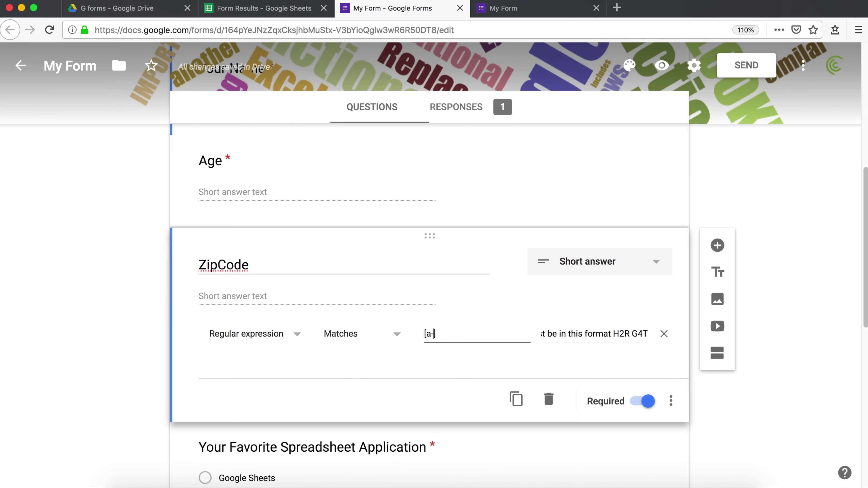
{"action": "type", "text": "asdfr"}
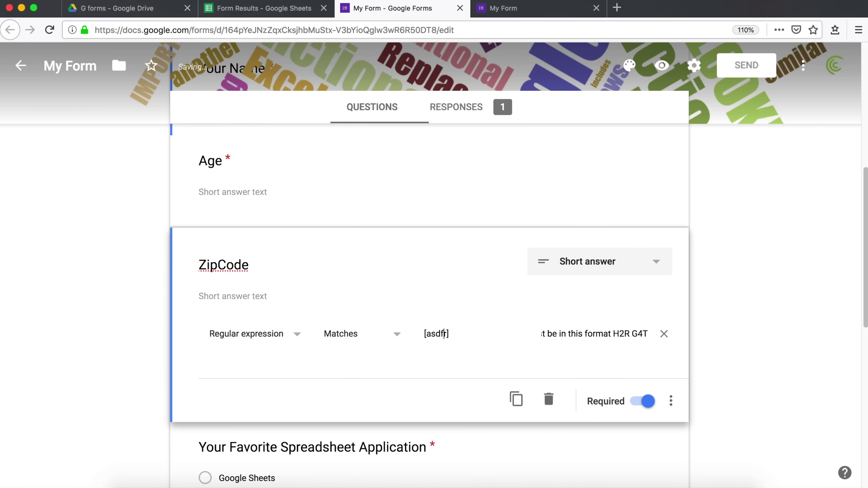
{"action": "key", "text": "BackSpace"}
{"action": "key", "text": "BackSpace"}
{"action": "key", "text": "BackSpace"}
{"action": "key", "text": "BackSpace"}
{"action": "key", "text": "BackSpace"}
{"action": "key", "text": "BackSpace"}
{"action": "key", "text": "BackSpace"}
{"action": "left_click", "coordinate": [276, 270]}
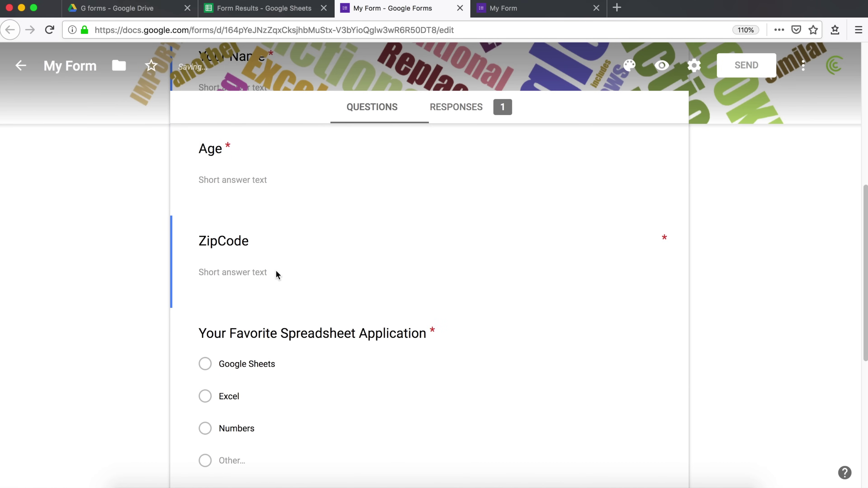